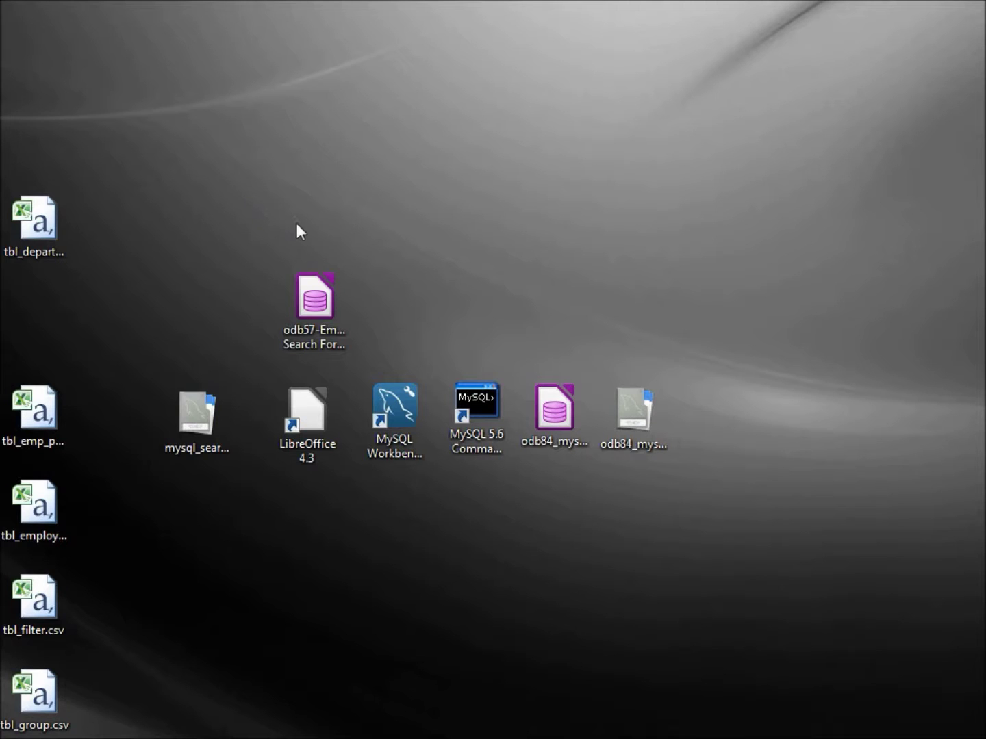
Step: Launch MySQL Workbench from its desktop shortcut and open the local MySQL instance connection
{"action": "double_click", "coordinate": [399, 404]}
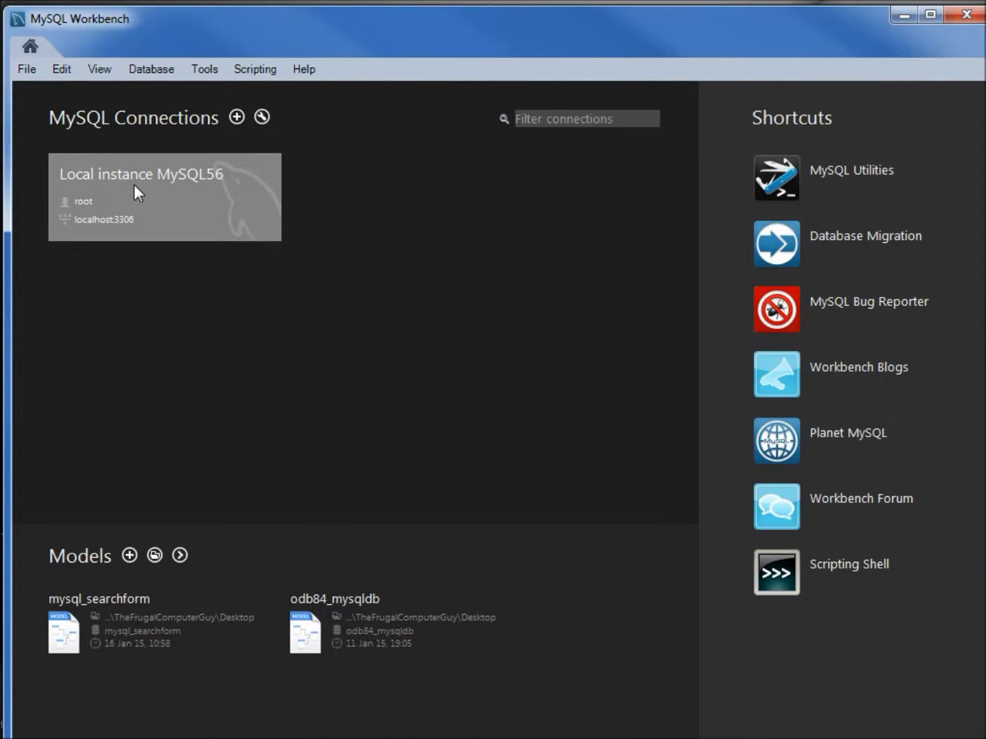
{"action": "double_click", "coordinate": [134, 184]}
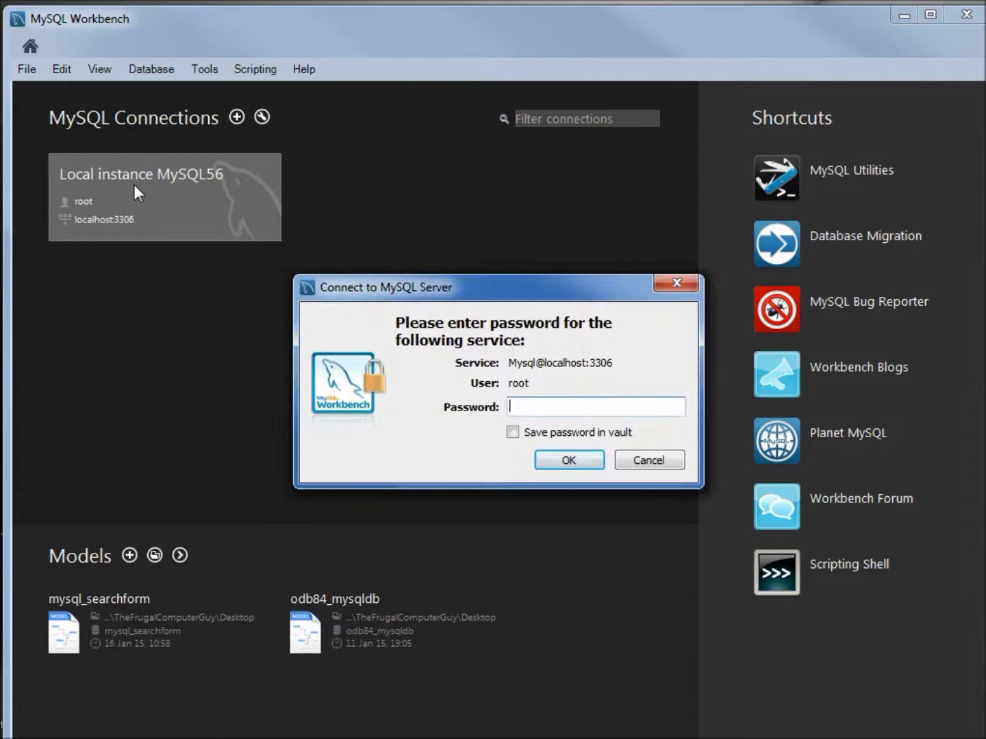
{"action": "type", "text": "password"}
Step: Connect with the password and paste the LOAD DATA LOCAL INFILE statement for tbl_department.csv
{"action": "key", "text": "Return"}
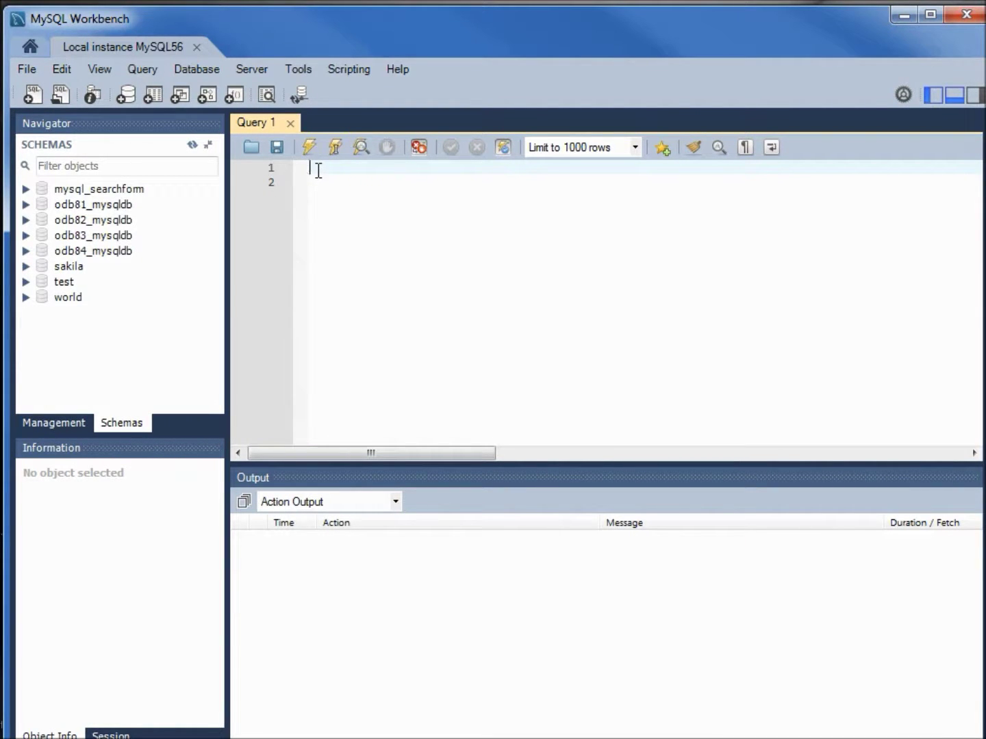
{"action": "key", "text": "ctrl+v"}
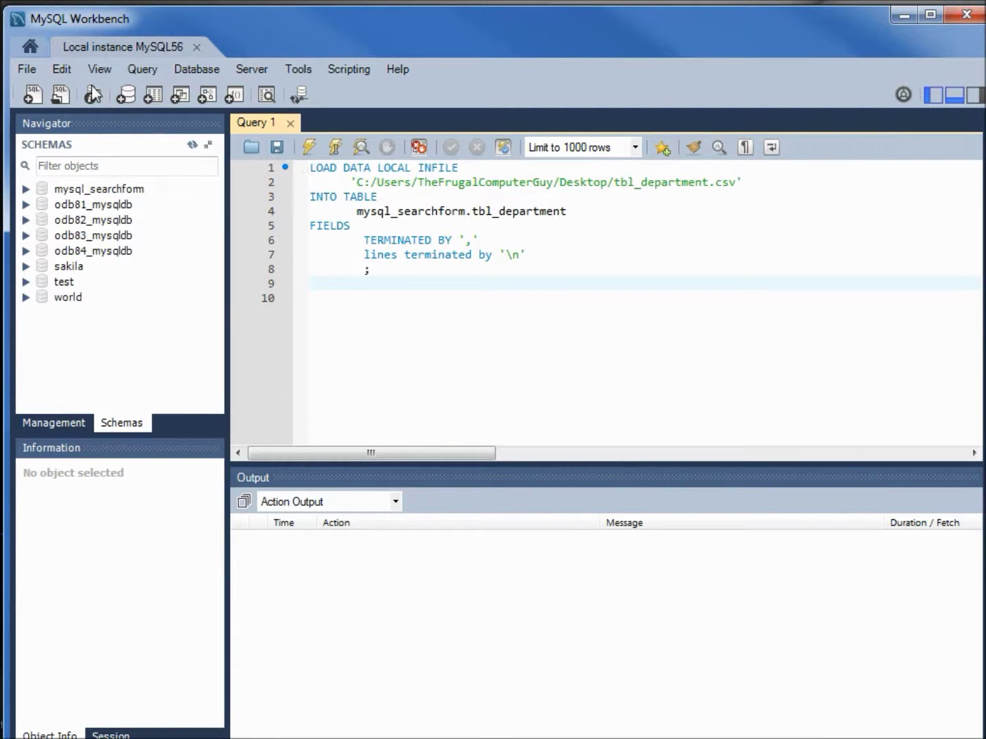
Step: Change the SQL Editor font from Consolas 10 to Consolas 14 under Preferences > Fonts & Colors
{"action": "left_click", "coordinate": [63, 70]}
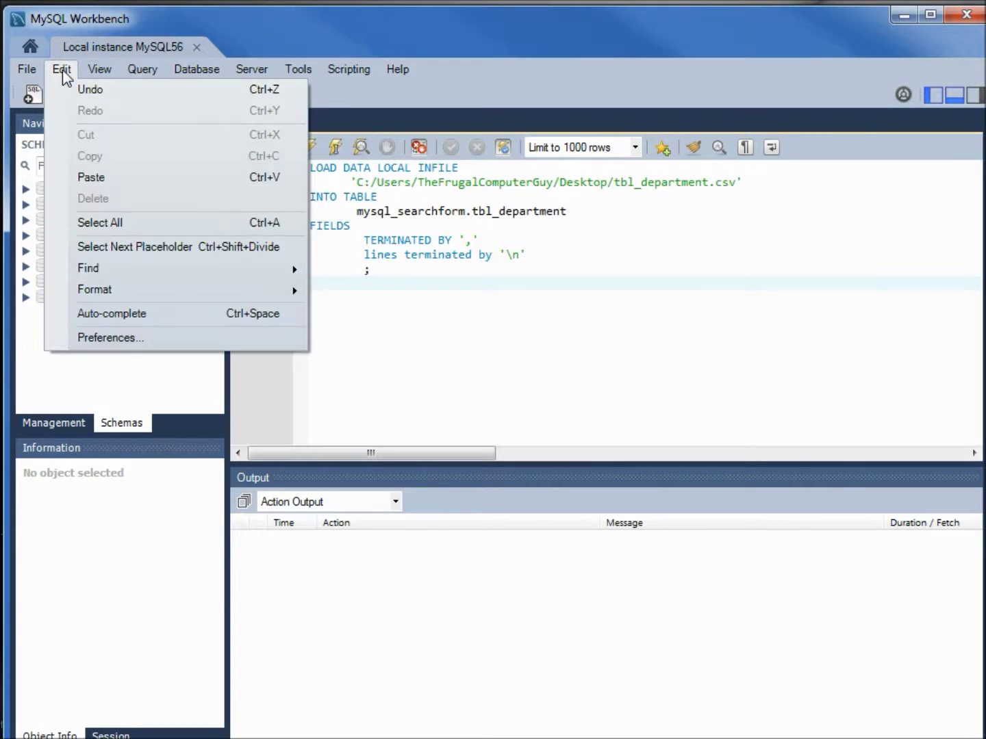
{"action": "left_click", "coordinate": [114, 338]}
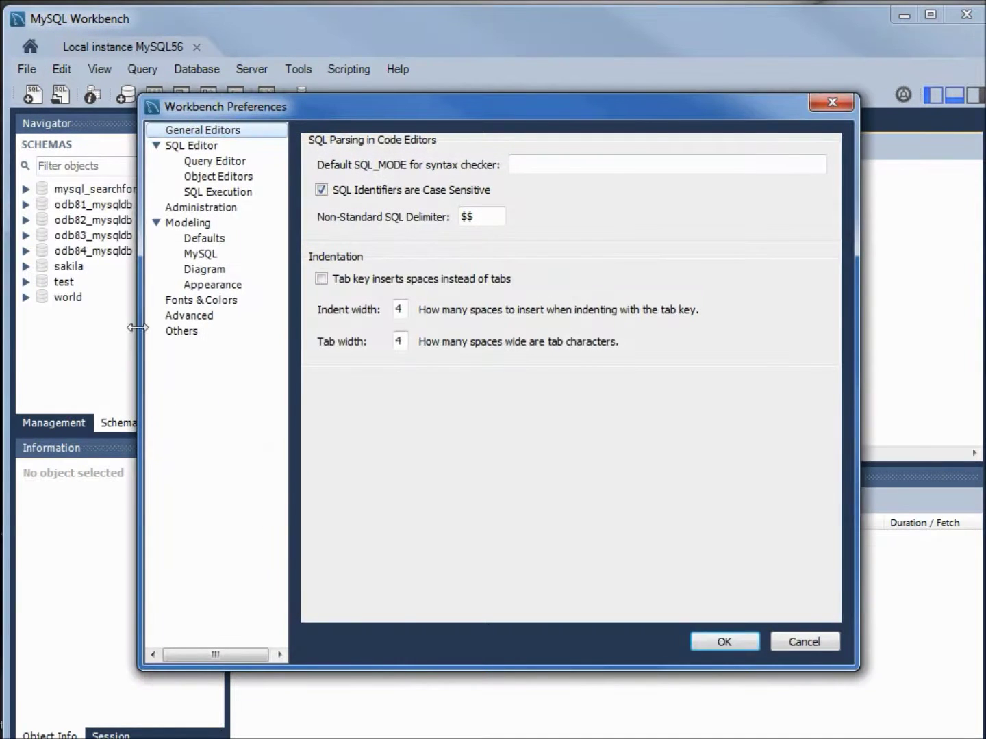
{"action": "left_click", "coordinate": [172, 302]}
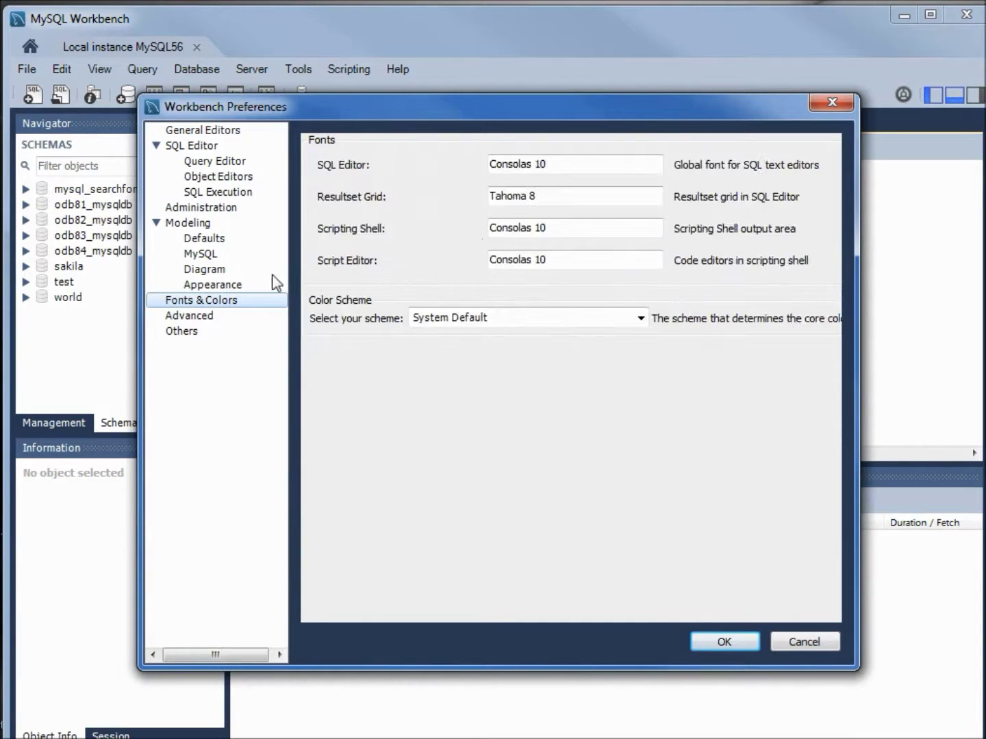
{"action": "left_click", "coordinate": [568, 163]}
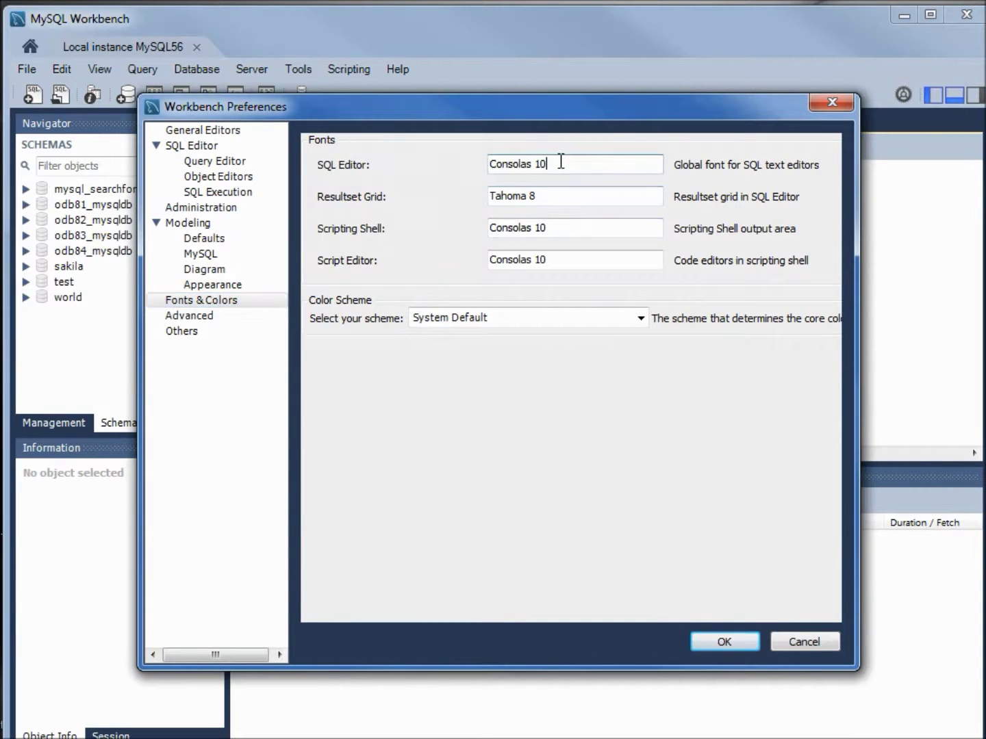
{"action": "key", "text": "BackSpace"}
{"action": "type", "text": "4"}
{"action": "left_click", "coordinate": [725, 642]}
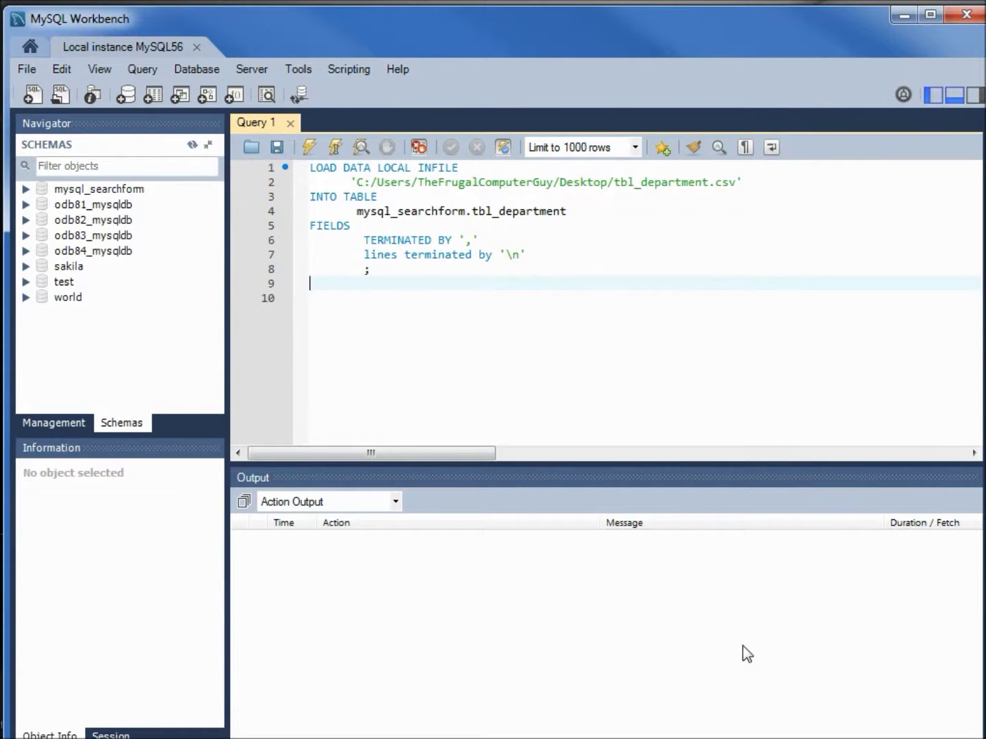
Step: Close and relaunch Workbench, then reconnect to the Local instance MySQL56 with the password
{"action": "left_click", "coordinate": [966, 17]}
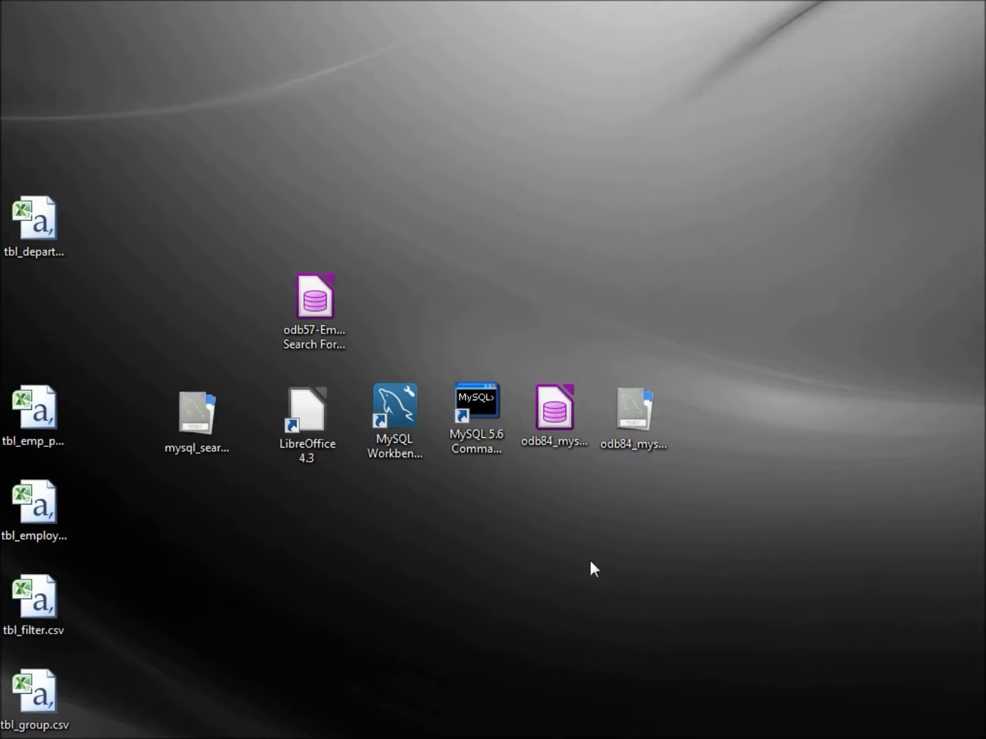
{"action": "left_click", "coordinate": [387, 412]}
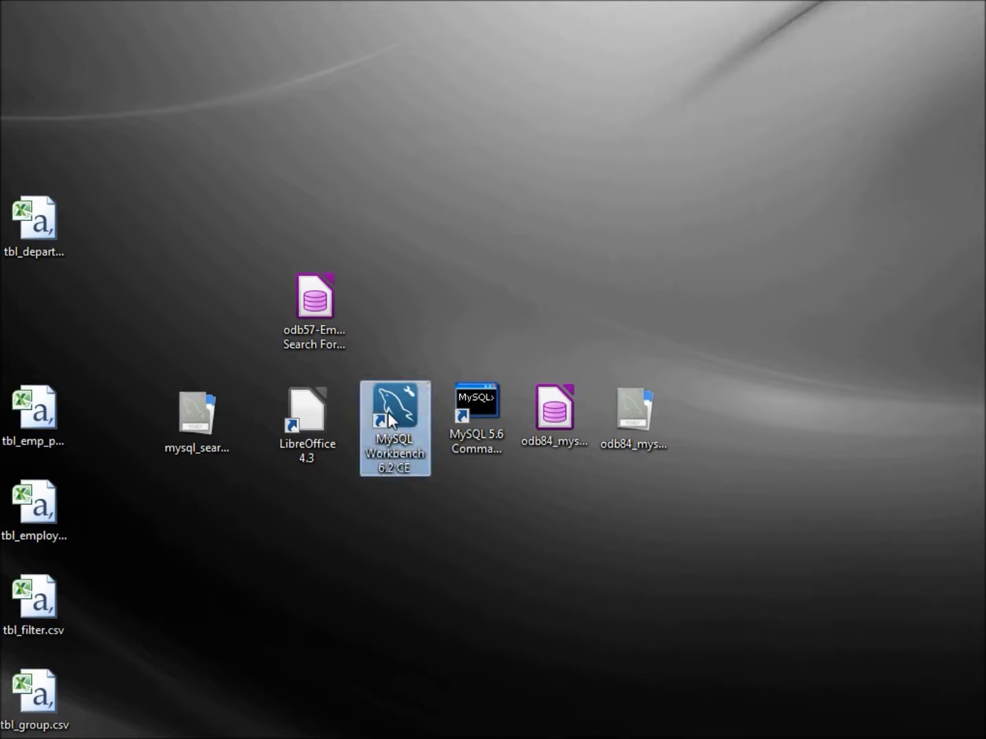
{"action": "double_click", "coordinate": [388, 412]}
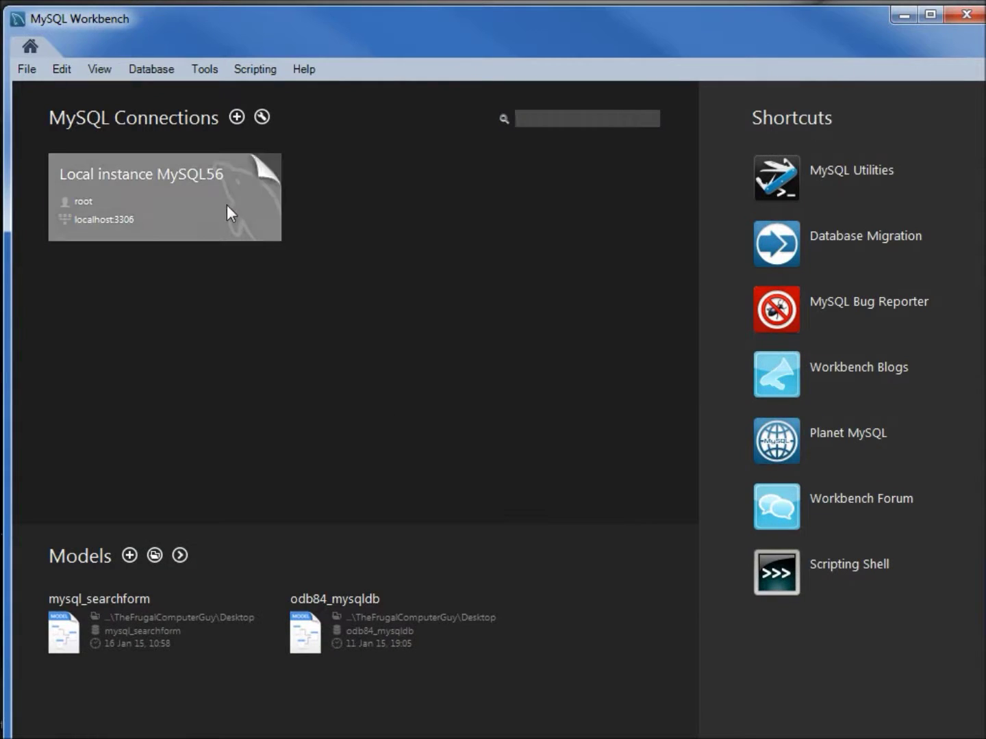
{"action": "left_click", "coordinate": [188, 200]}
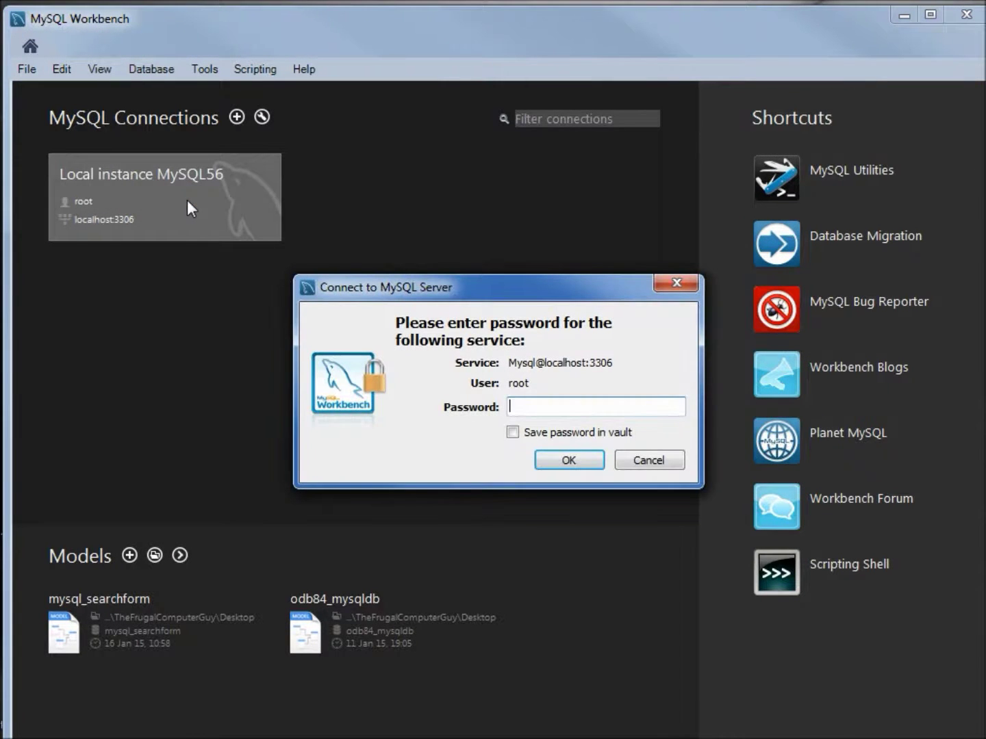
{"action": "type", "text": "password"}
{"action": "key", "text": "Return"}
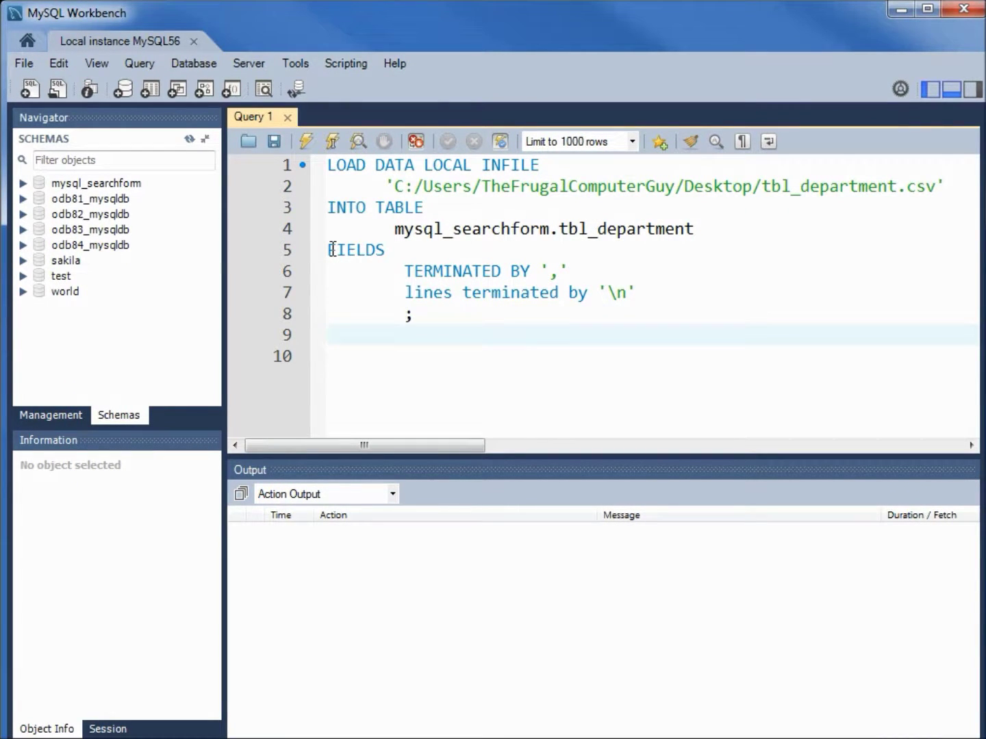
Step: Expand mysql_searchform's Tables in the Navigator and run the tbl_department LOAD DATA import
{"action": "mouse_move", "coordinate": [96, 183]}
{"action": "left_click", "coordinate": [24, 183]}
{"action": "left_click", "coordinate": [38, 199]}
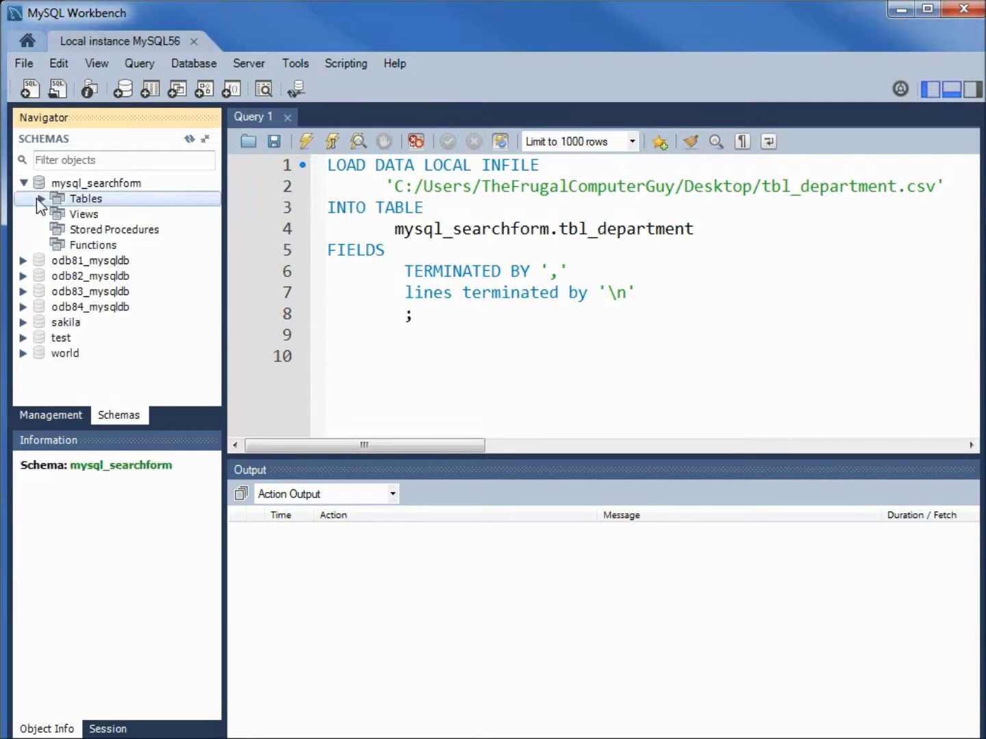
{"action": "left_click", "coordinate": [39, 198]}
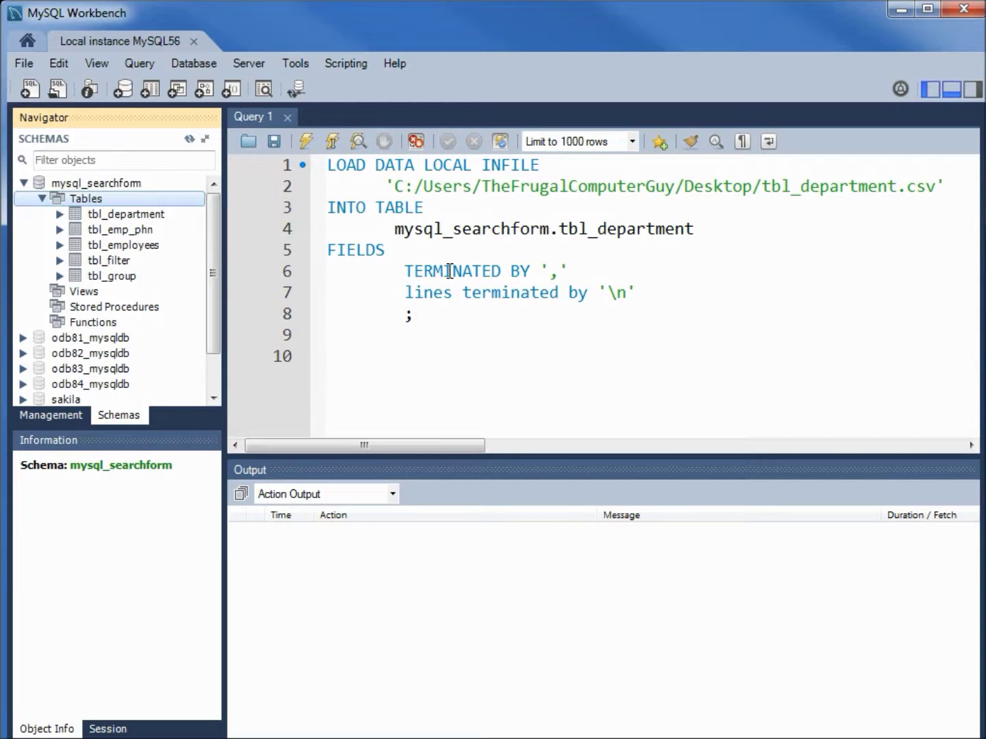
{"action": "left_click", "coordinate": [306, 142]}
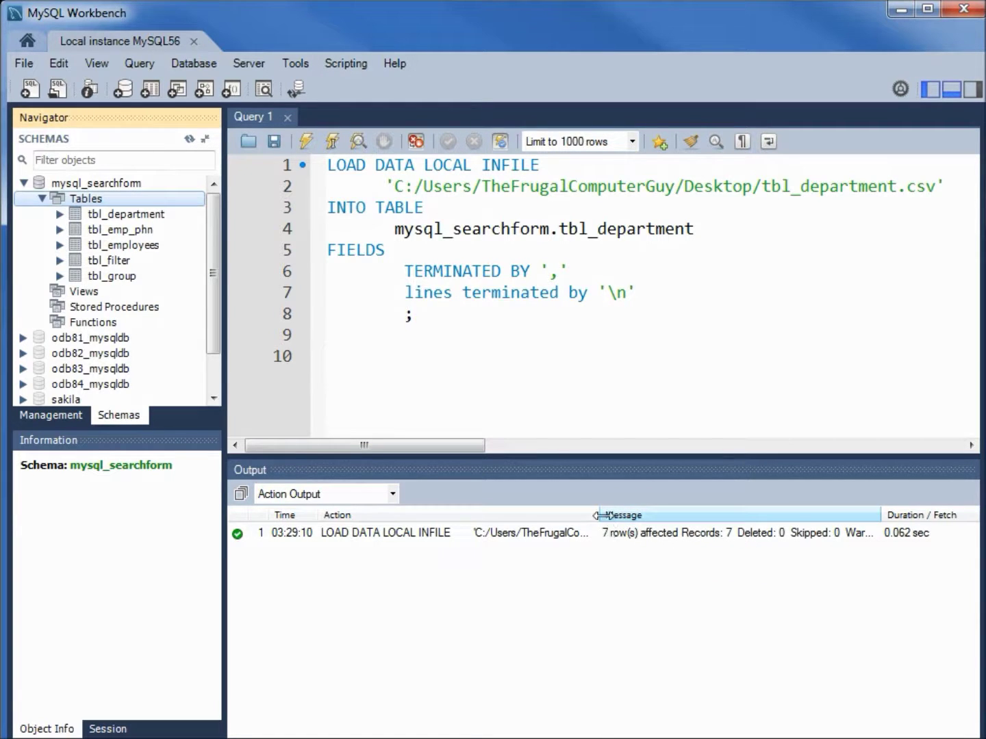
Step: Widen the Output Message column to read the 7-record result, then select tbl_department's rows
{"action": "left_click_drag", "start_coordinate": [598, 515], "coordinate": [339, 509]}
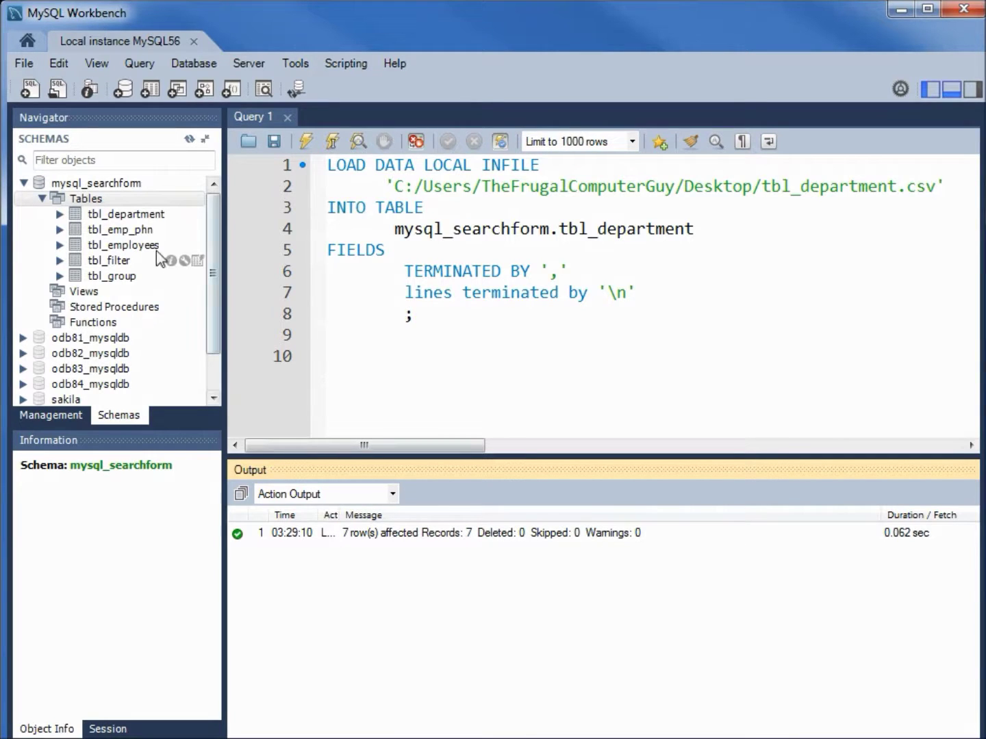
{"action": "mouse_move", "coordinate": [128, 213]}
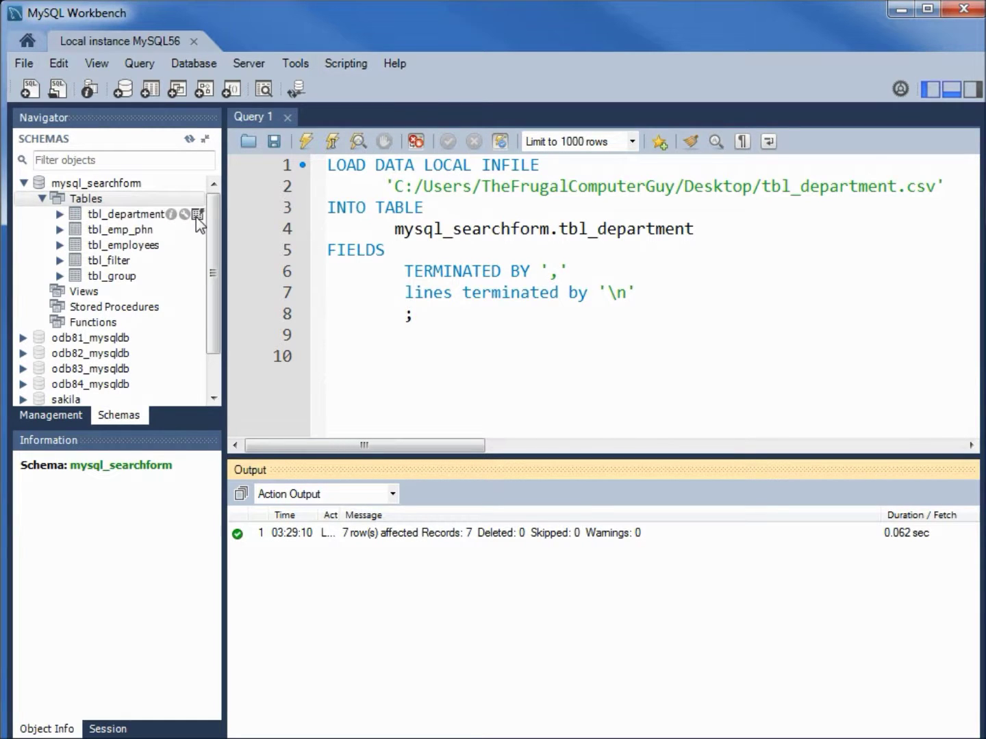
{"action": "left_click", "coordinate": [198, 215]}
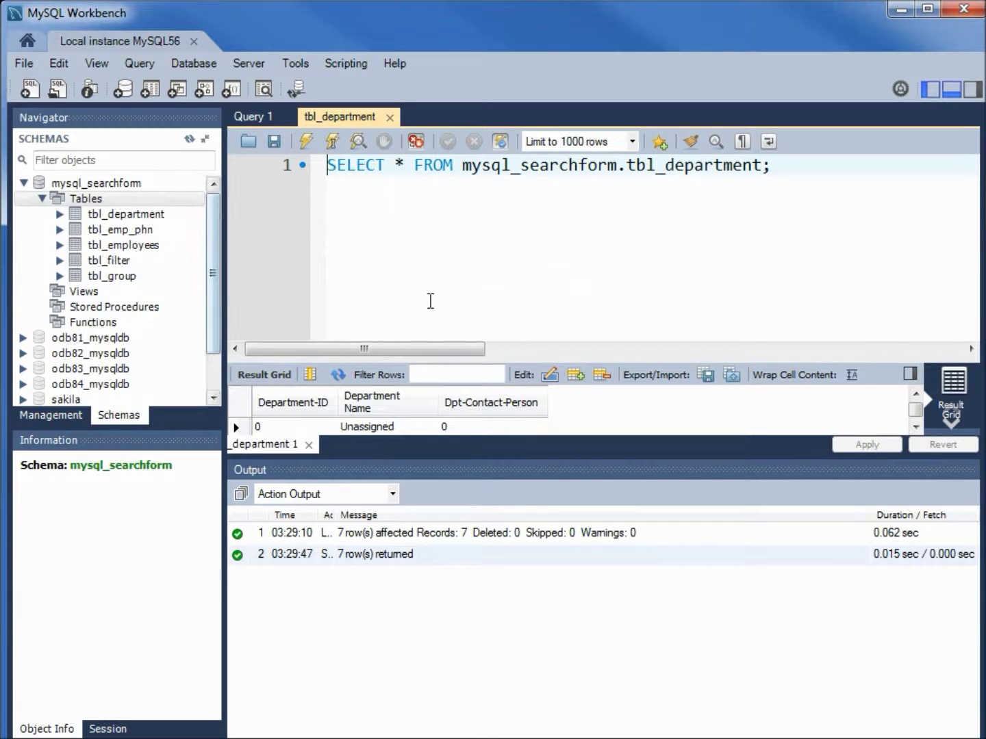
Step: Enlarge the result grid to show all seven department rows, then return to Query 1
{"action": "left_click_drag", "start_coordinate": [478, 458], "coordinate": [450, 583]}
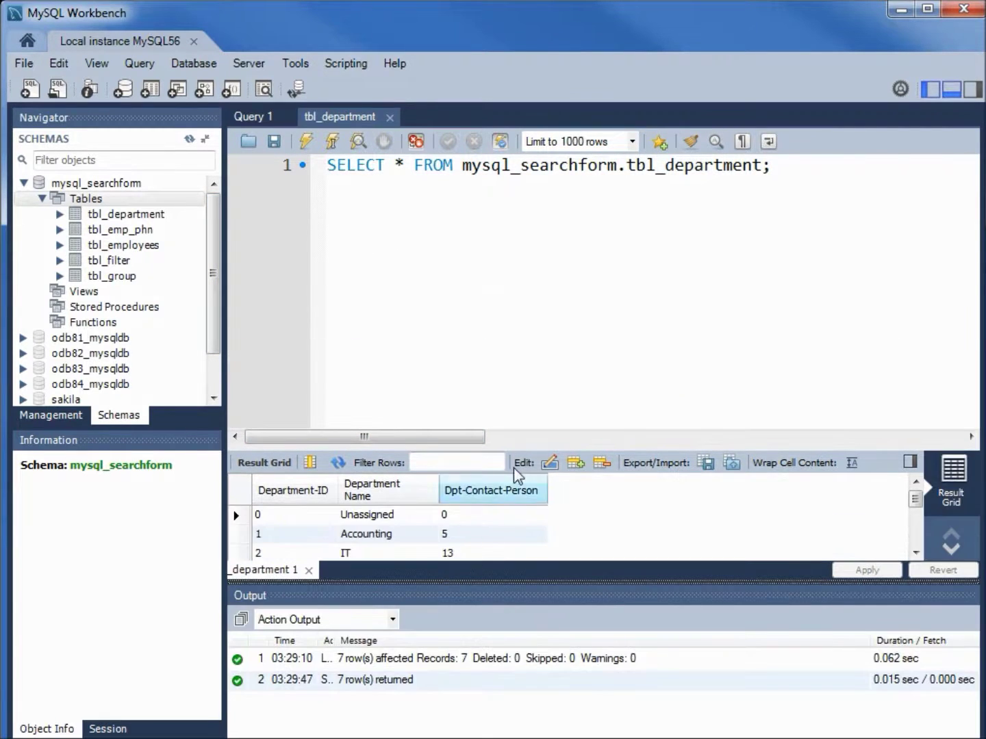
{"action": "left_click_drag", "start_coordinate": [534, 447], "coordinate": [539, 311]}
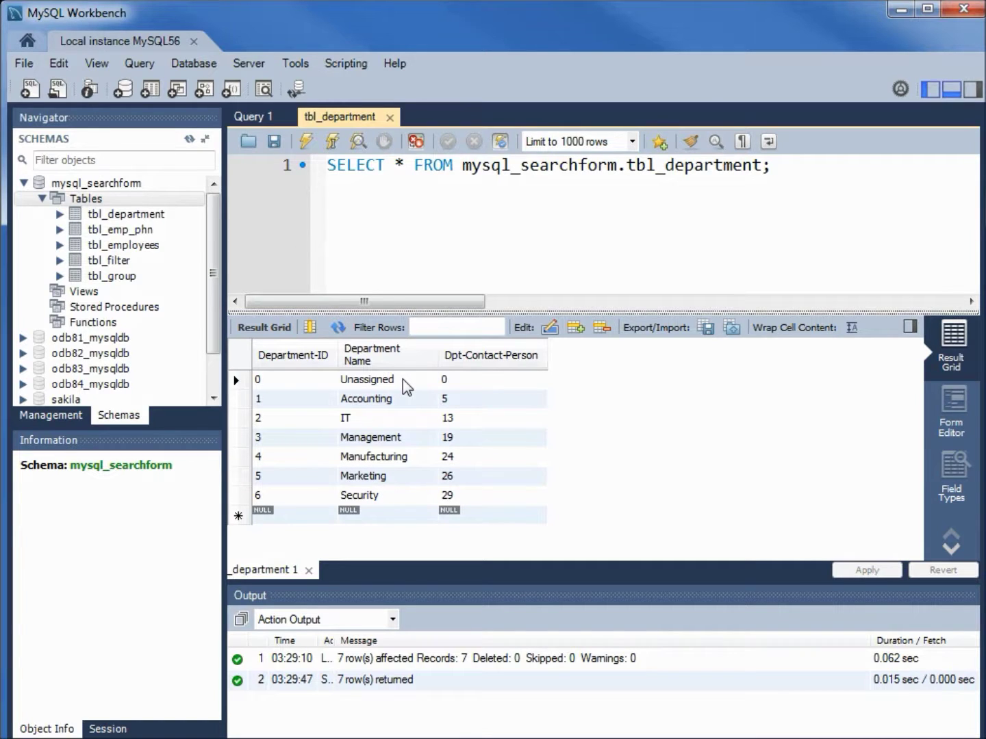
{"action": "left_click", "coordinate": [256, 116]}
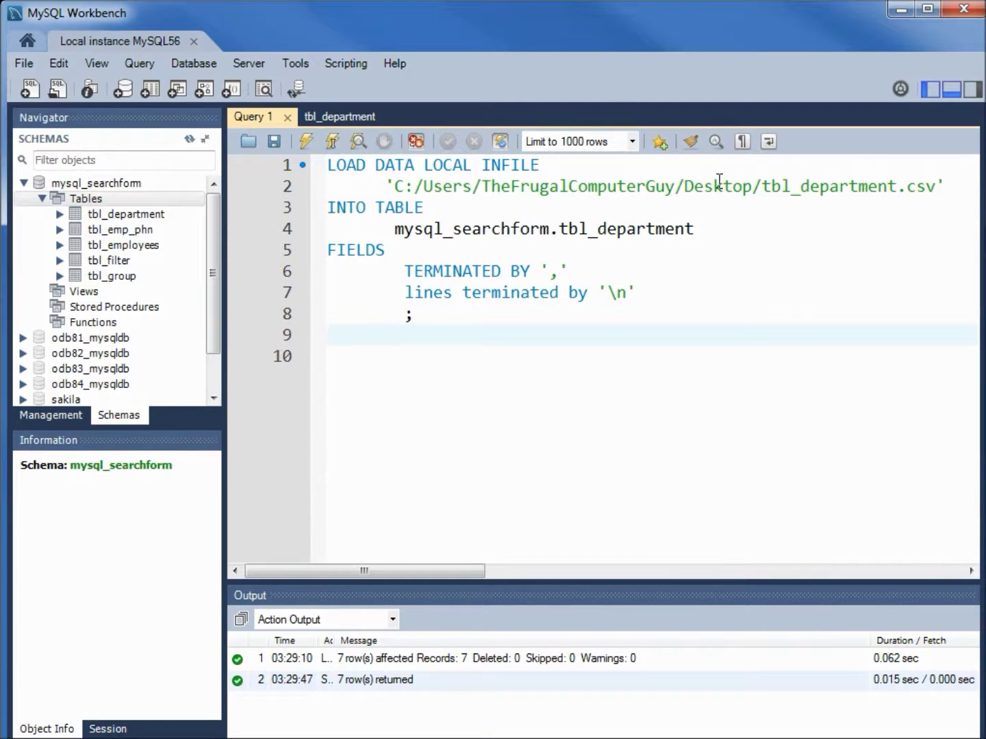
Step: Change the LOAD DATA file path to tbl_emp_phn.csv, checking the file name on the desktop
{"action": "left_click_drag", "start_coordinate": [430, 20], "coordinate": [588, 61]}
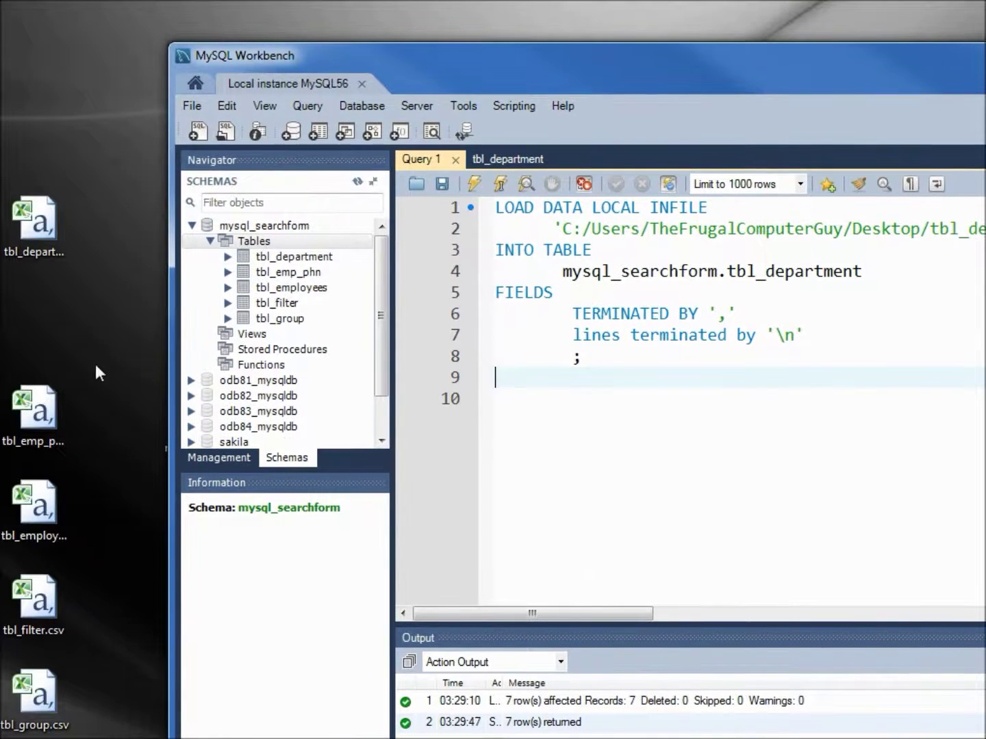
{"action": "left_click", "coordinate": [35, 416]}
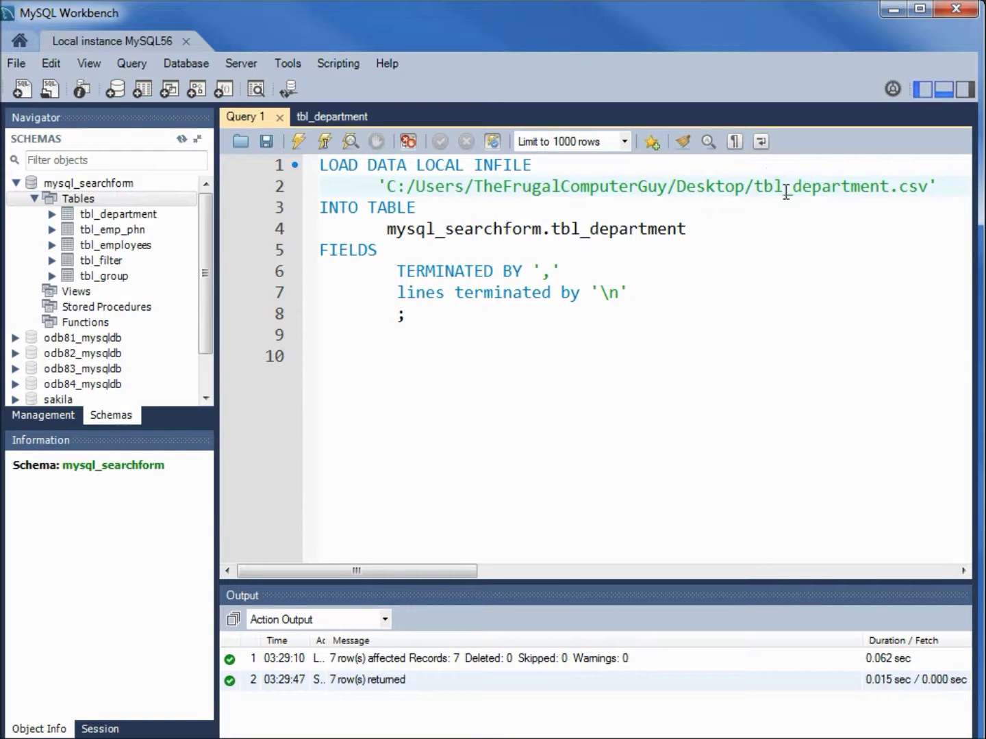
{"action": "left_click", "coordinate": [792, 187]}
{"action": "type", "text": "emp_ph"}
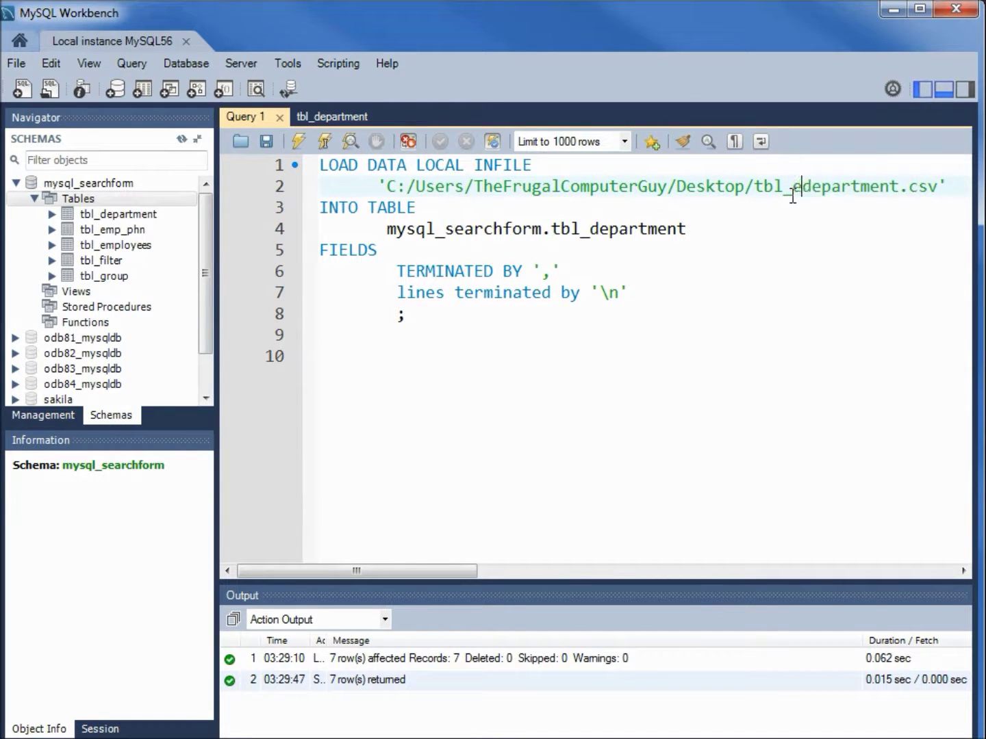
{"action": "type", "text": "n"}
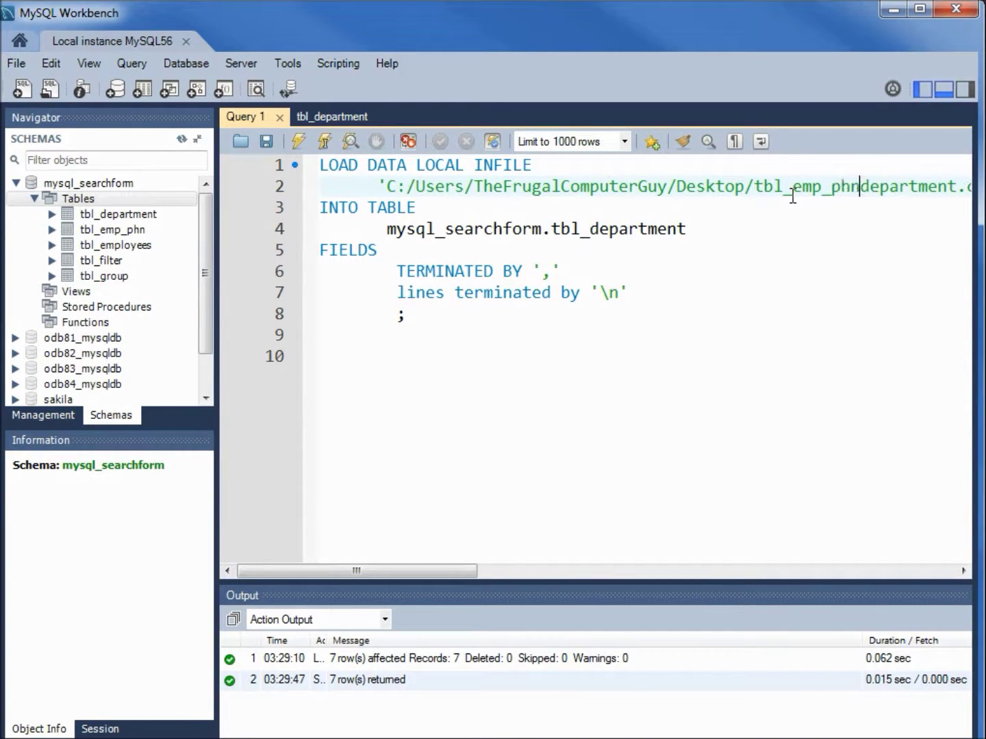
{"action": "key", "text": "Delete"}
{"action": "key", "text": "Delete"}
{"action": "key", "text": "Delete"}
{"action": "key", "text": "Delete"}
{"action": "key", "text": "Delete"}
{"action": "key", "text": "Delete"}
{"action": "key", "text": "Delete"}
{"action": "key", "text": "Delete"}
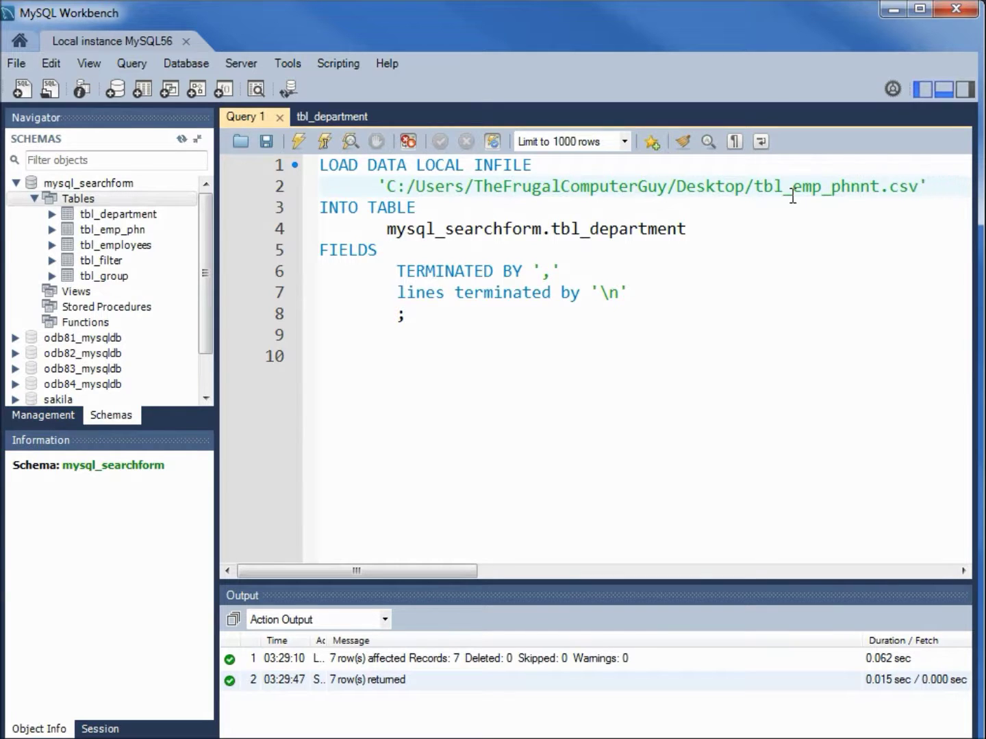
{"action": "key", "text": "Delete"}
{"action": "key", "text": "Delete"}
Step: Set the target table to tbl_emp_phn and run the import, loading 77 records
{"action": "left_click", "coordinate": [592, 229]}
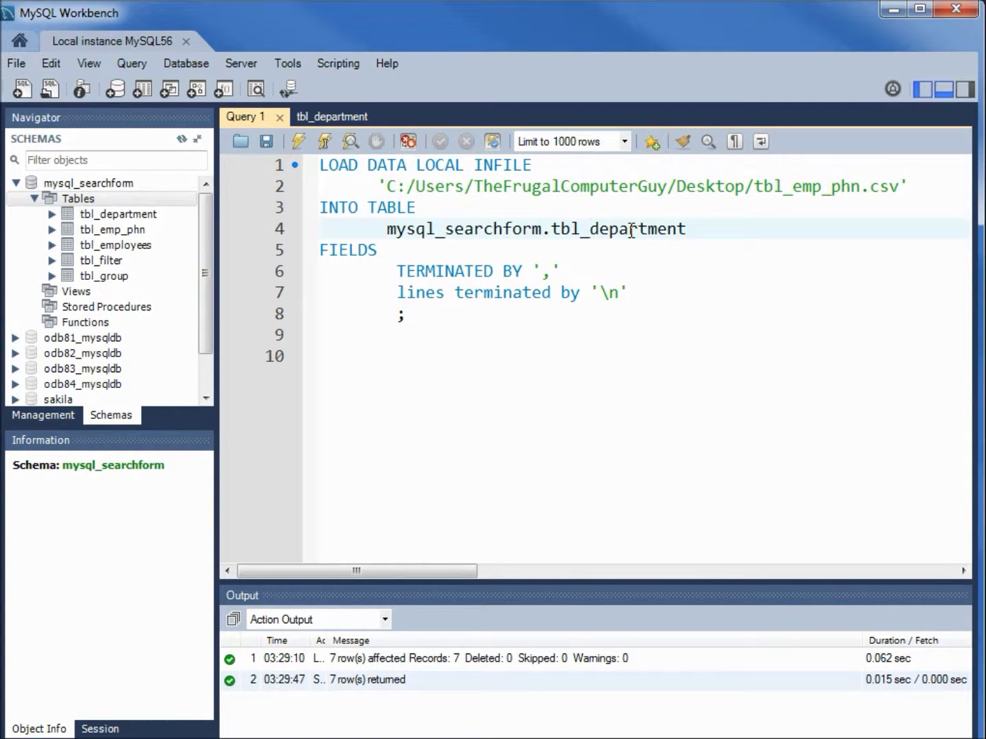
{"action": "type", "text": "ph"}
{"action": "key", "text": "BackSpace"}
{"action": "key", "text": "BackSpace"}
{"action": "type", "text": "emp"}
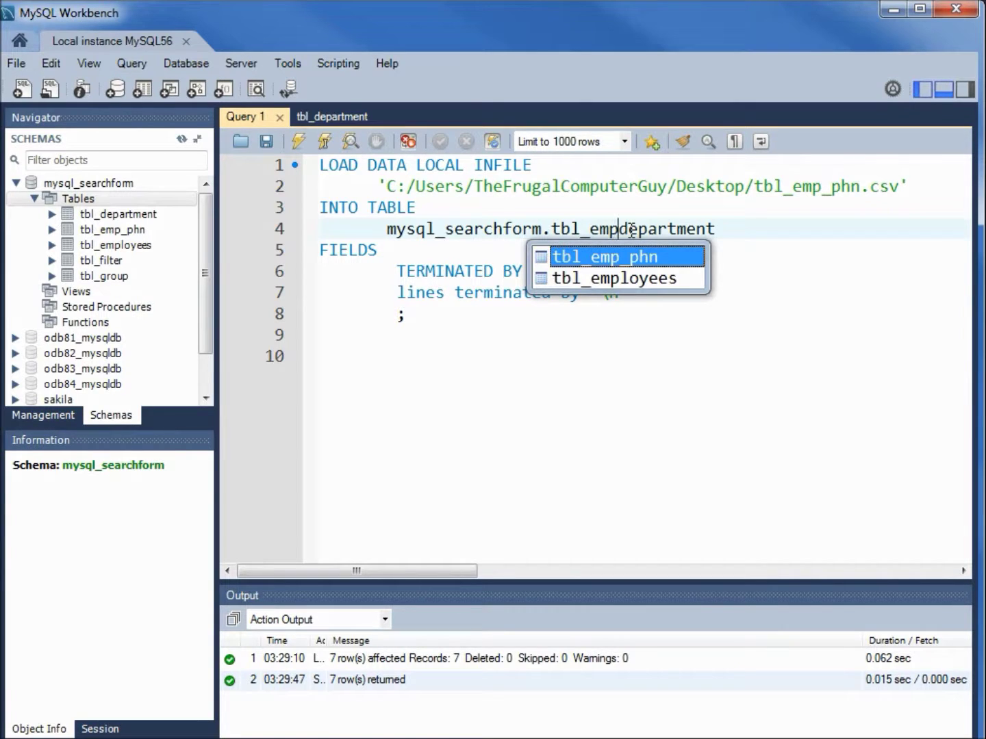
{"action": "double_click", "coordinate": [605, 264]}
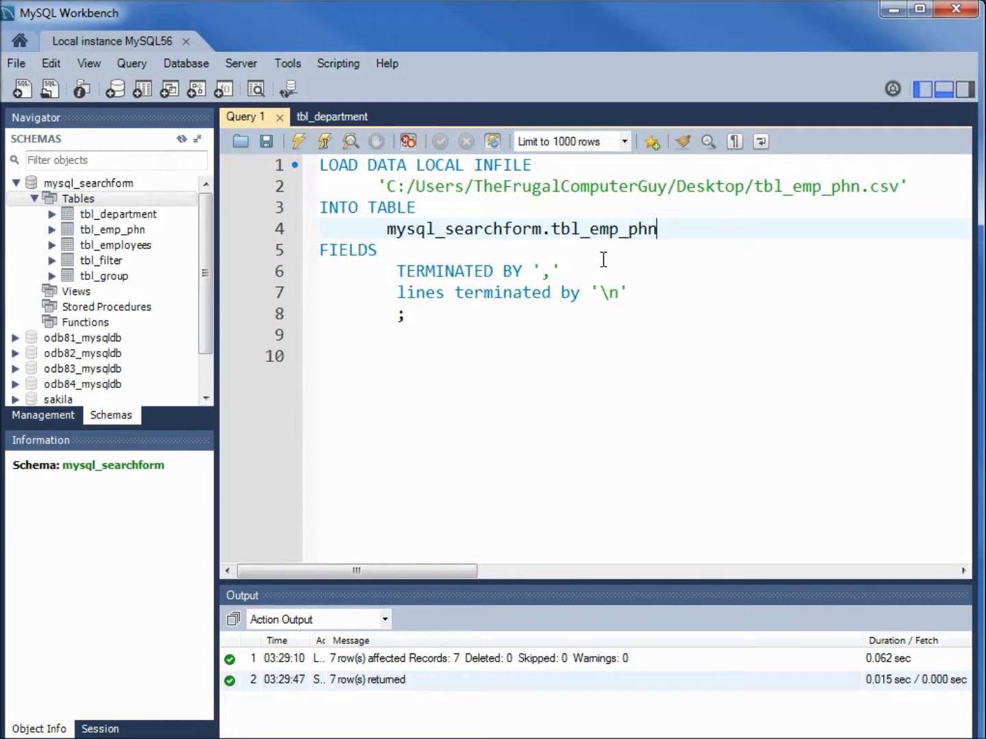
{"action": "left_click", "coordinate": [300, 141]}
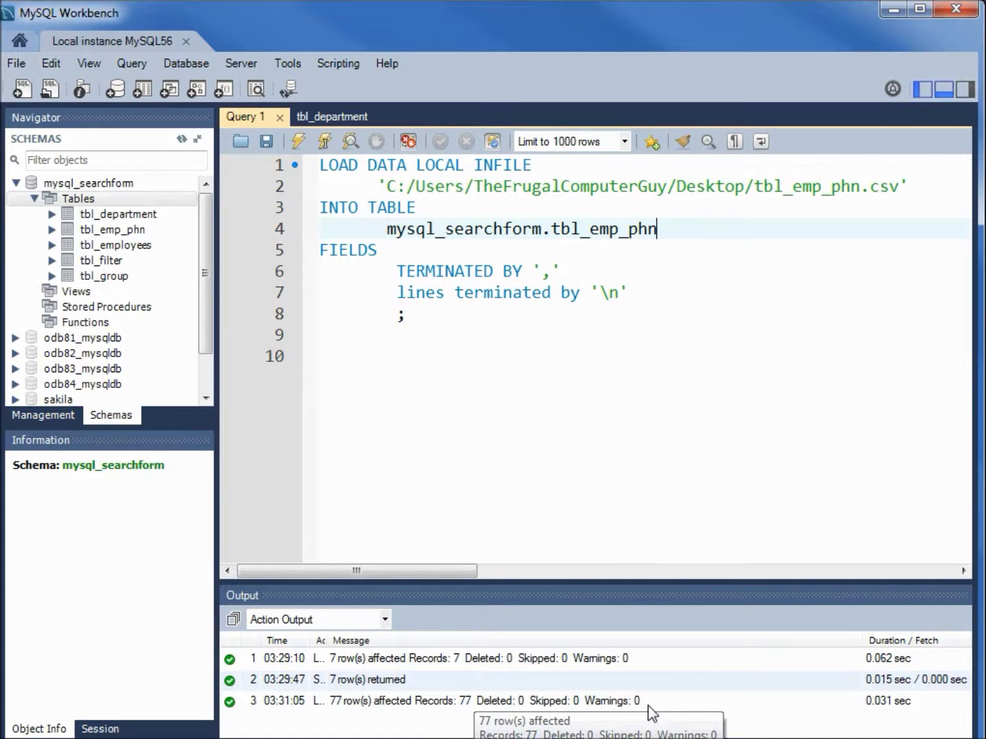
{"action": "left_click_drag", "start_coordinate": [270, 16], "coordinate": [403, 61]}
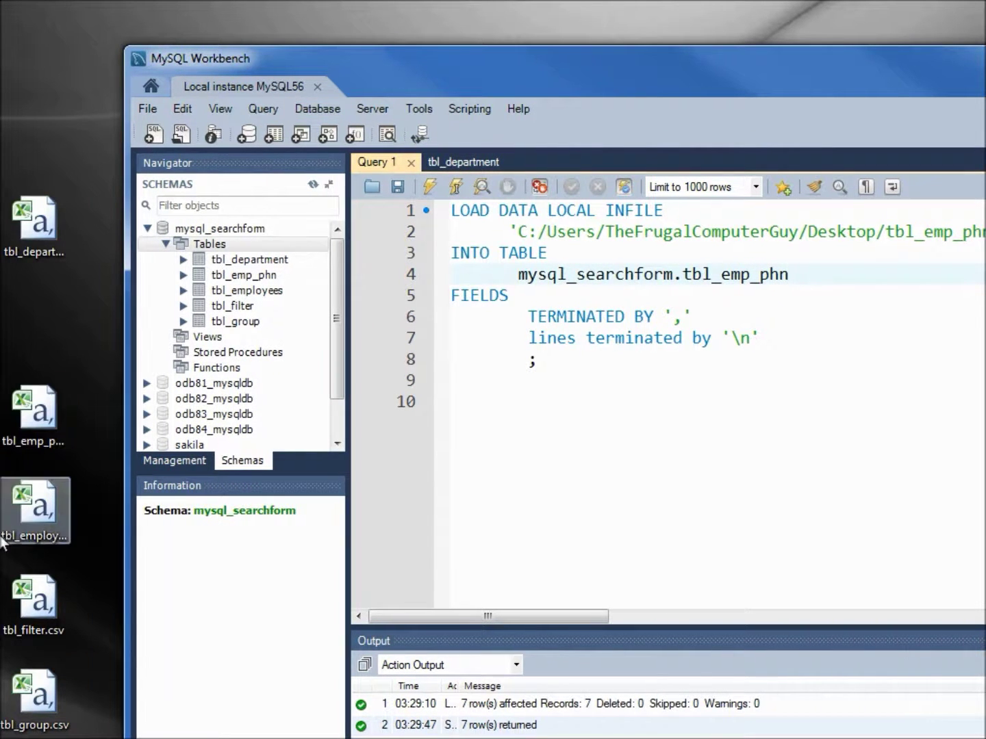
Step: Point the LOAD DATA statement at tbl_employee.csv and the tbl_employees table
{"action": "left_click", "coordinate": [22, 506]}
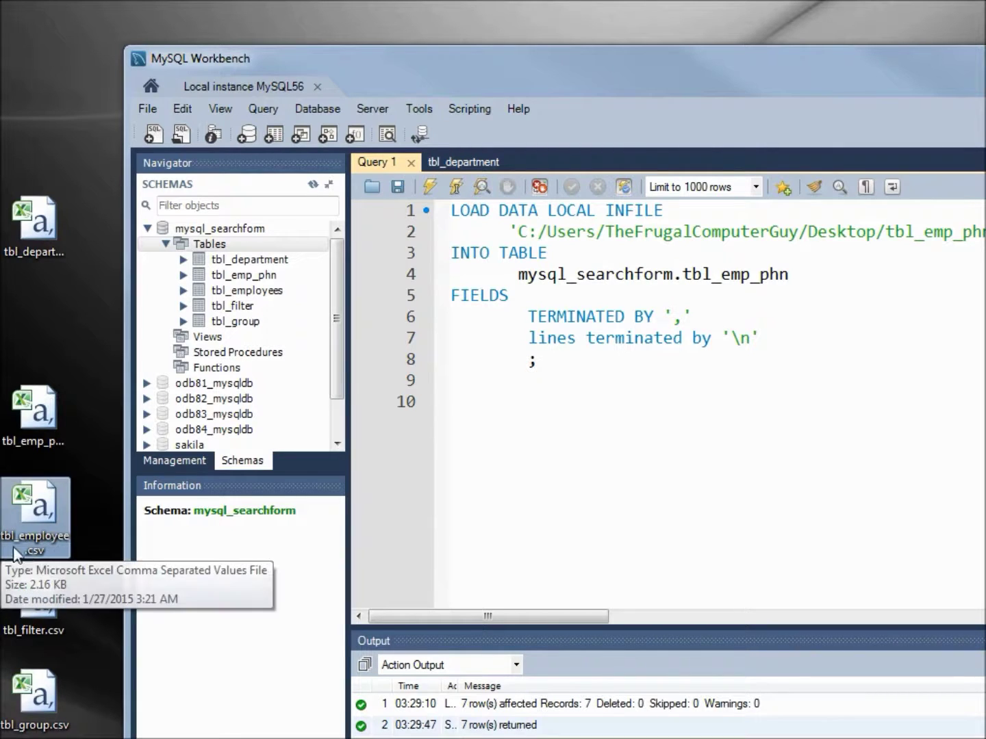
{"action": "left_click", "coordinate": [953, 232]}
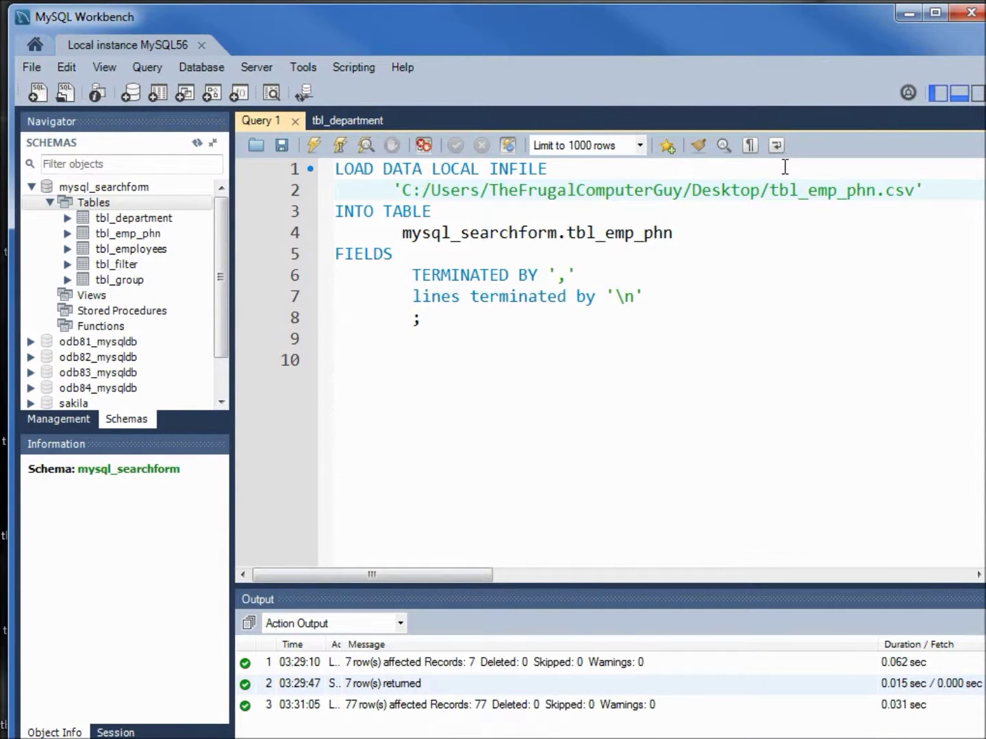
{"action": "type", "text": "loyee"}
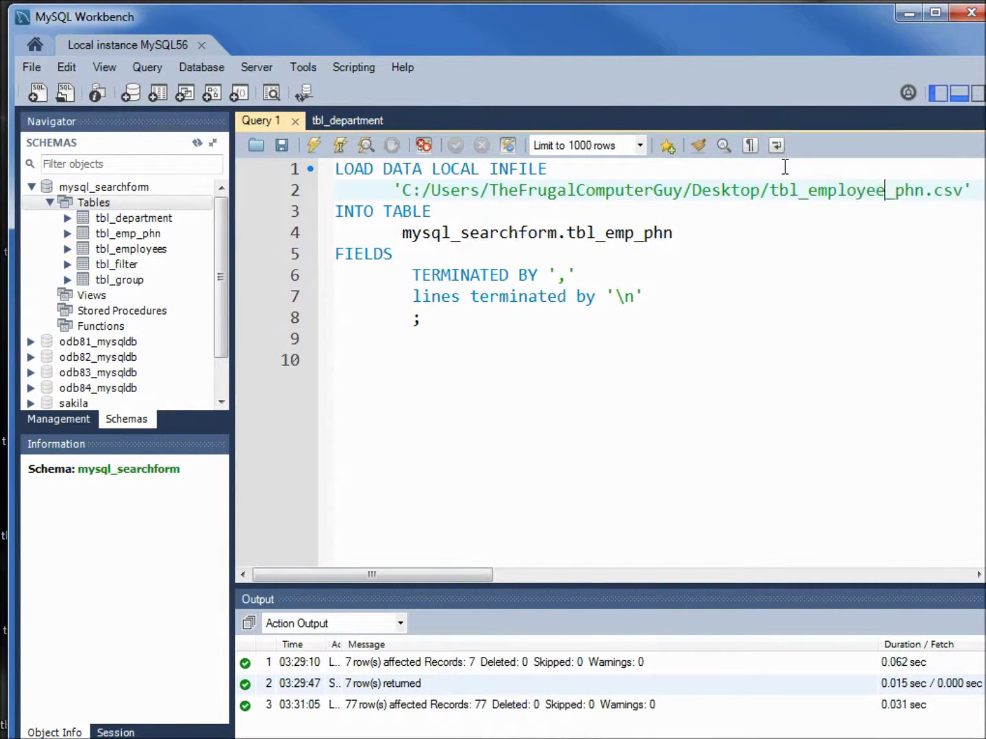
{"action": "key", "text": "Delete"}
{"action": "key", "text": "Delete"}
{"action": "key", "text": "Delete"}
{"action": "key", "text": "Delete"}
{"action": "left_click", "coordinate": [633, 232]}
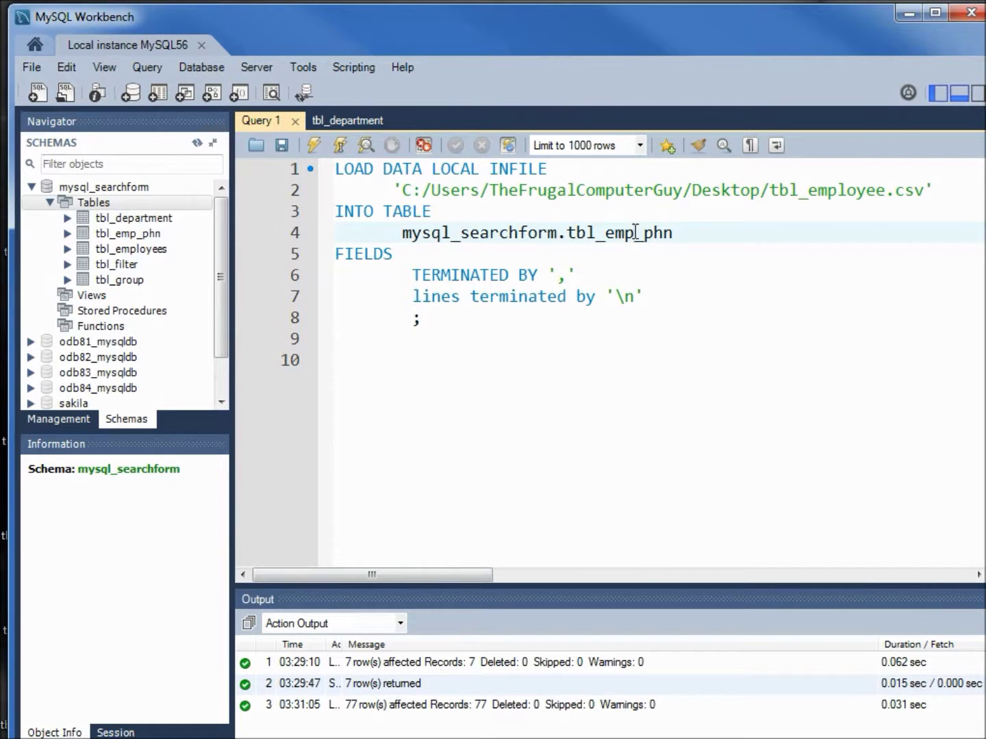
{"action": "type", "text": "loyees"}
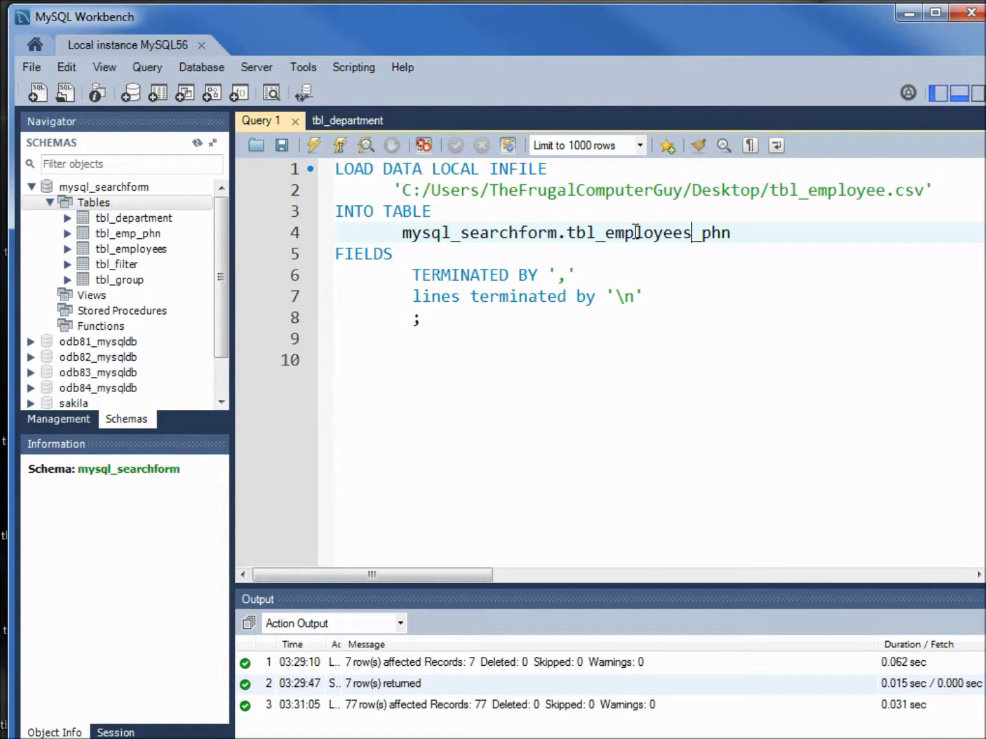
{"action": "key", "text": "Delete"}
{"action": "key", "text": "Delete"}
{"action": "key", "text": "Delete"}
{"action": "key", "text": "Delete"}
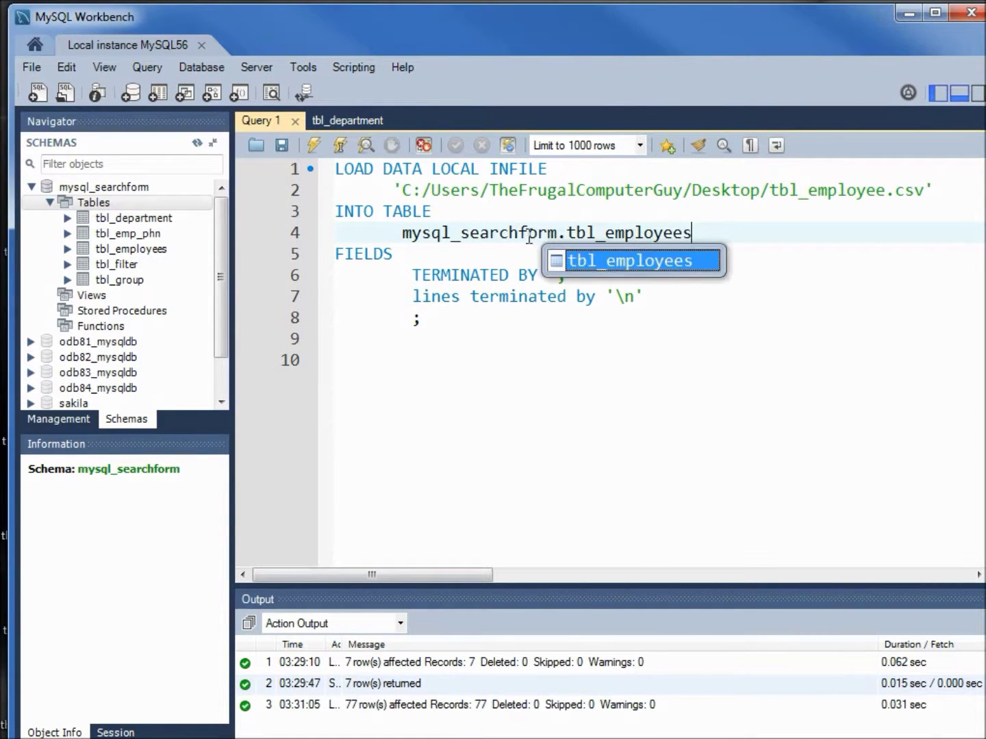
Step: Run the import, loading 27 rows with End Date truncation warnings, and show tbl_employees' rows
{"action": "left_click", "coordinate": [315, 145]}
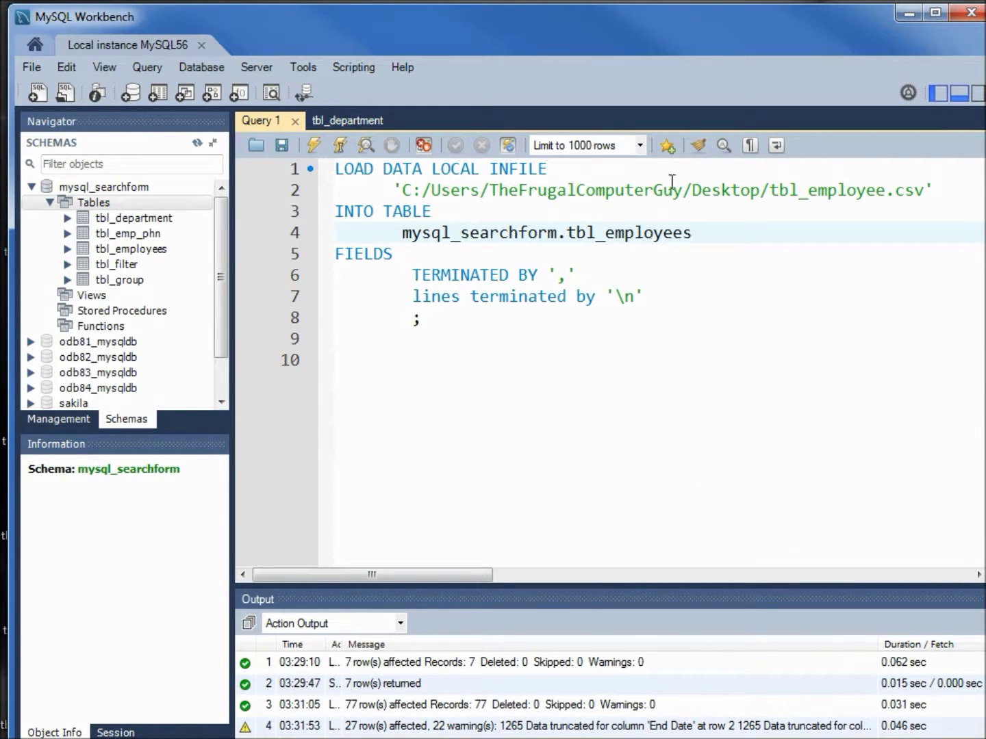
{"action": "left_click_drag", "start_coordinate": [695, 20], "coordinate": [691, 16]}
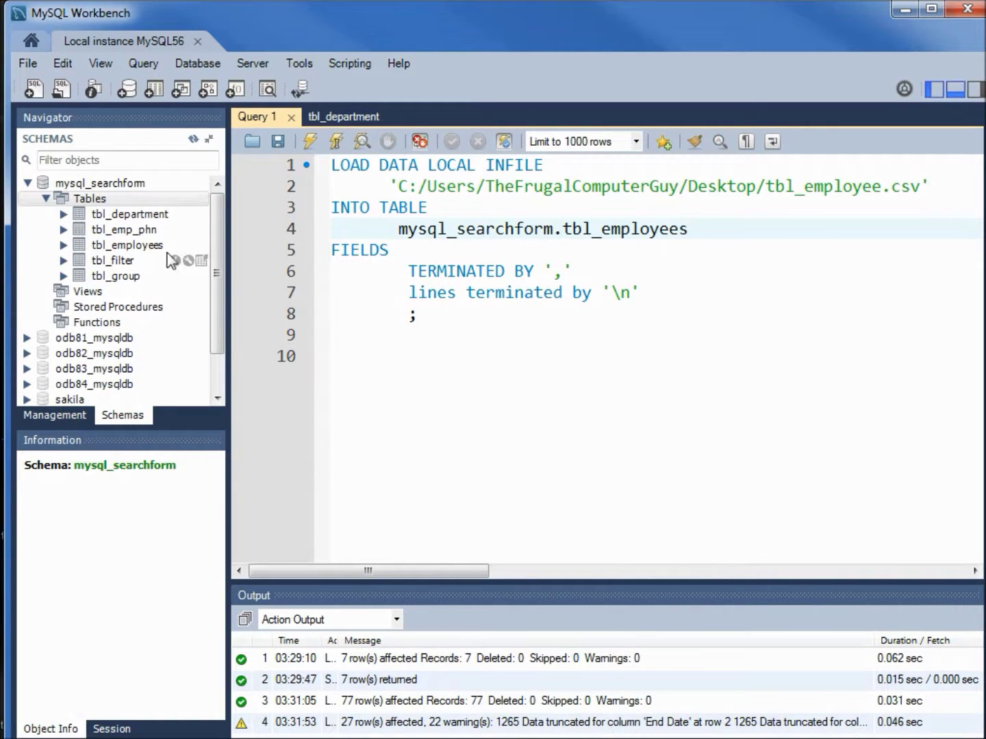
{"action": "mouse_move", "coordinate": [131, 249]}
{"action": "left_click", "coordinate": [202, 245]}
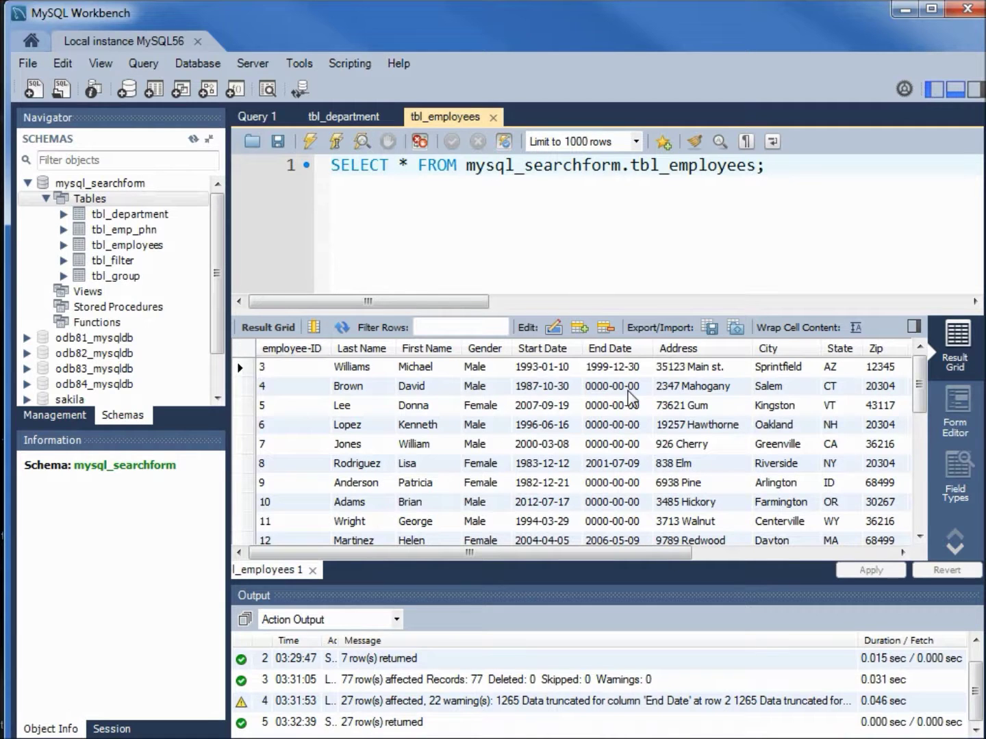
Step: Open a new blank SQL File 3 tab and place the cursor in it
{"action": "left_click", "coordinate": [35, 88]}
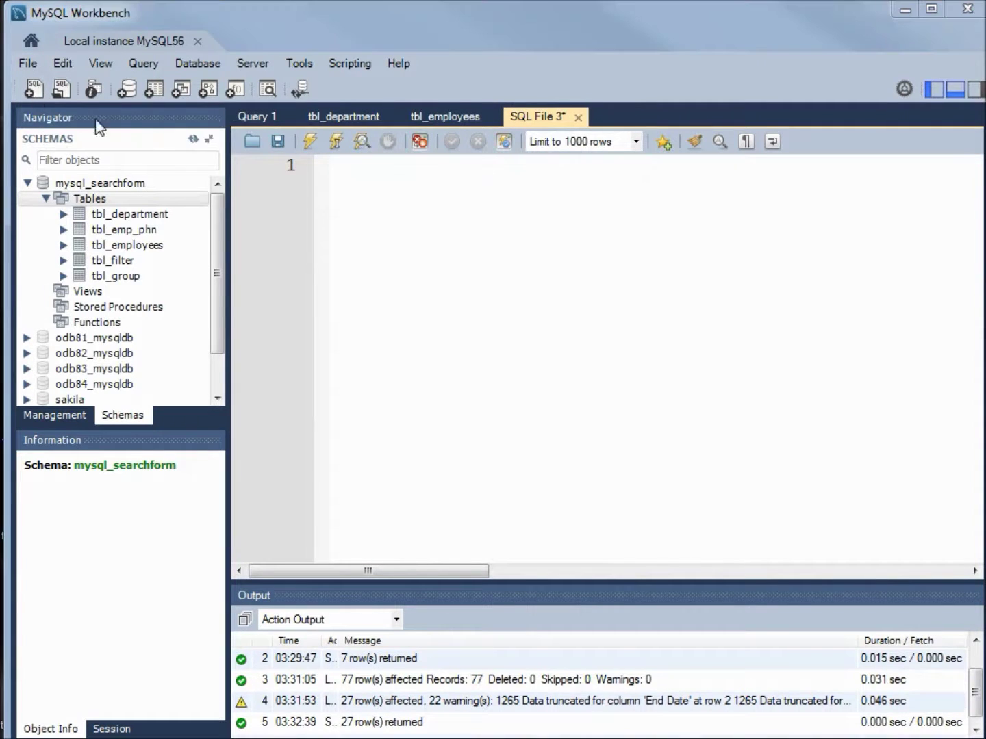
{"action": "left_click", "coordinate": [355, 165]}
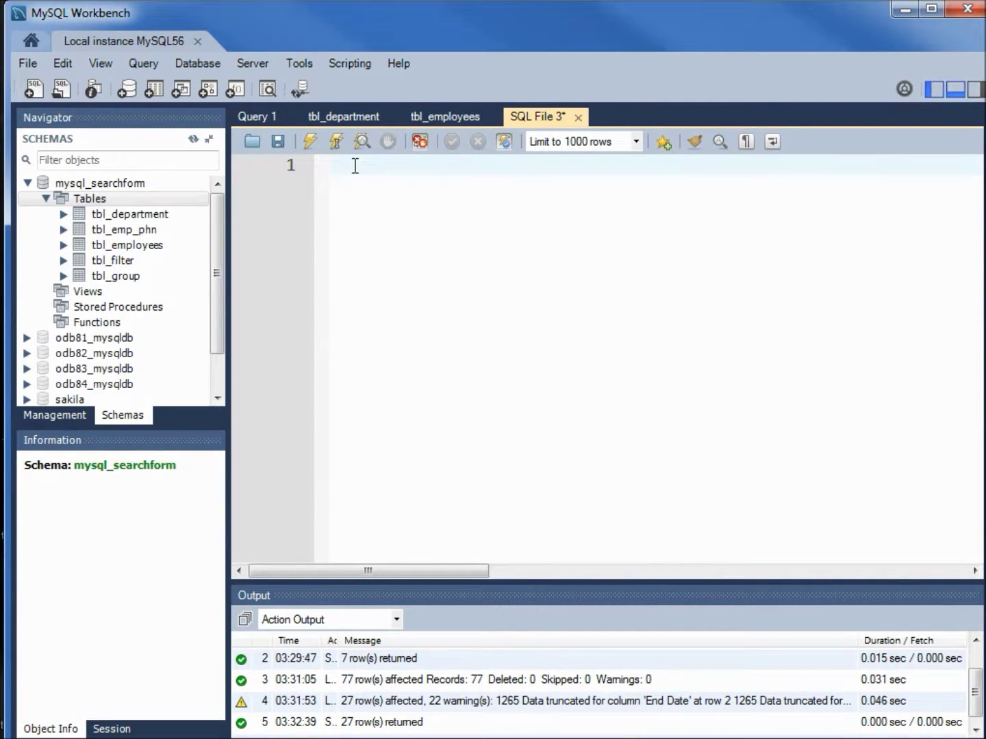
Step: Paste in the End Date update statements and clear the output log
{"action": "key", "text": "ctrl+v"}
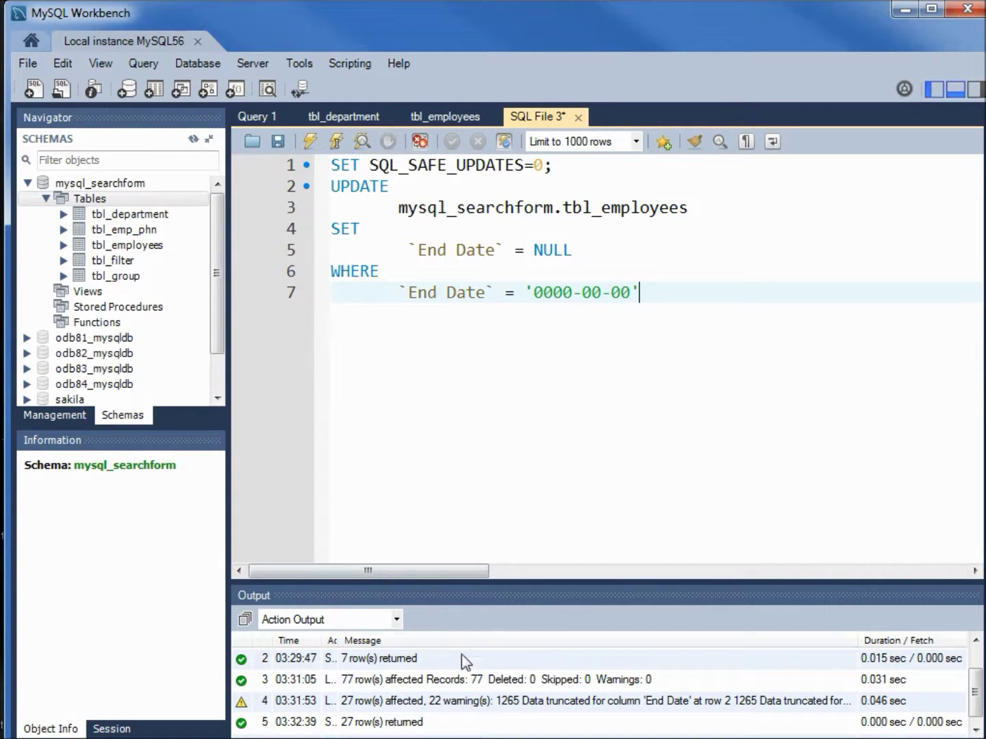
{"action": "right_click", "coordinate": [394, 671]}
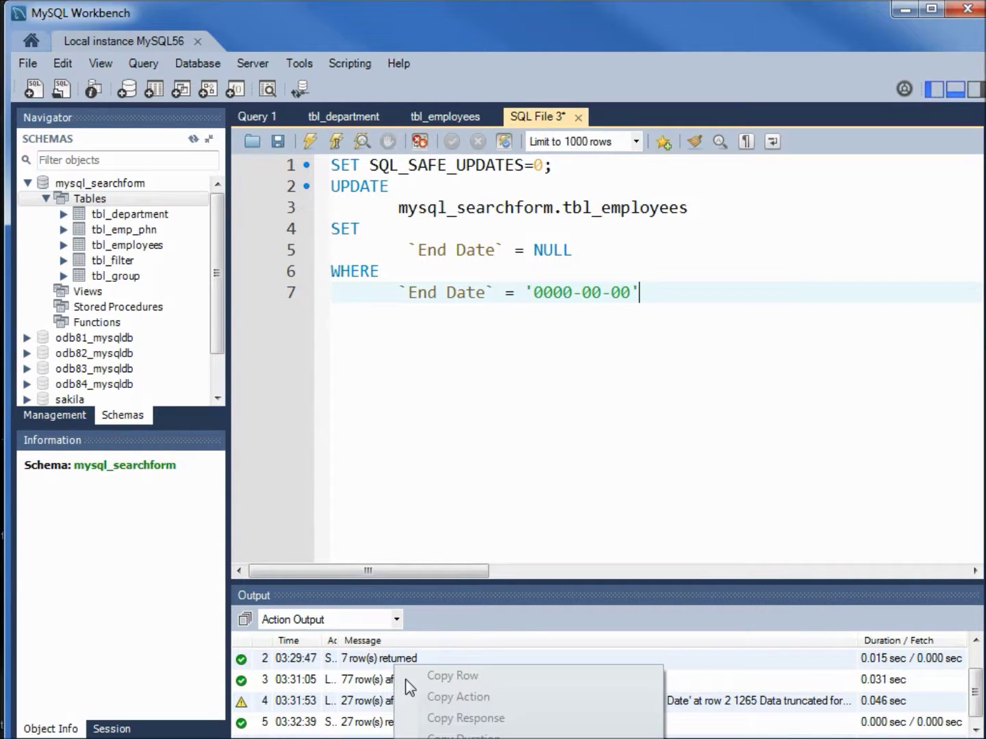
{"action": "right_click", "coordinate": [358, 647]}
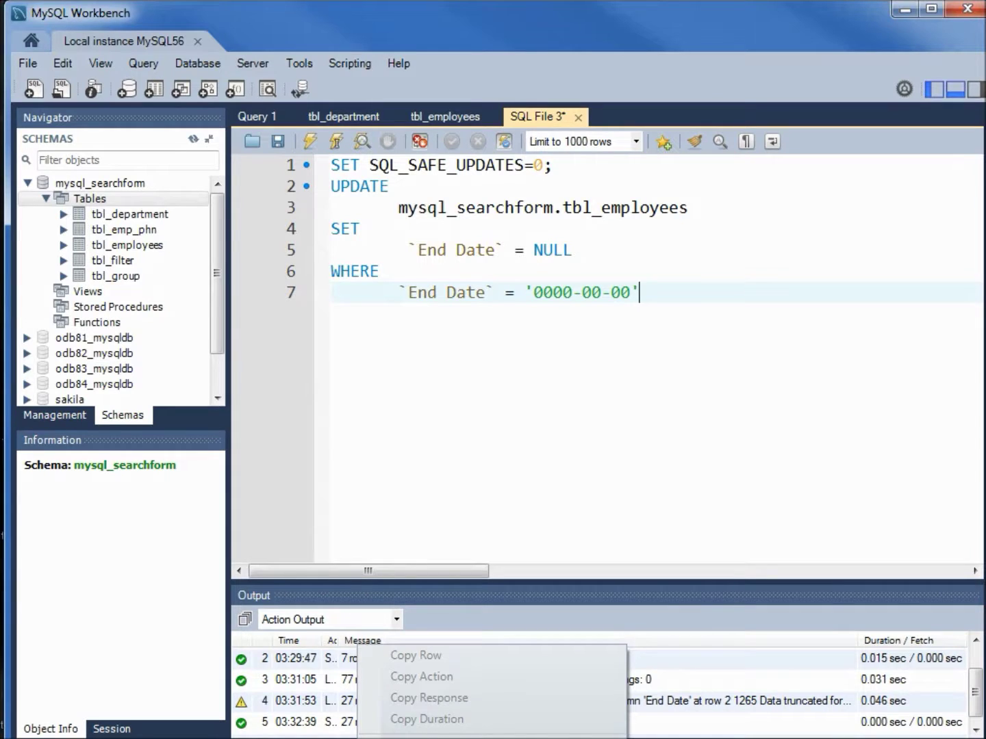
{"action": "left_click", "coordinate": [417, 736]}
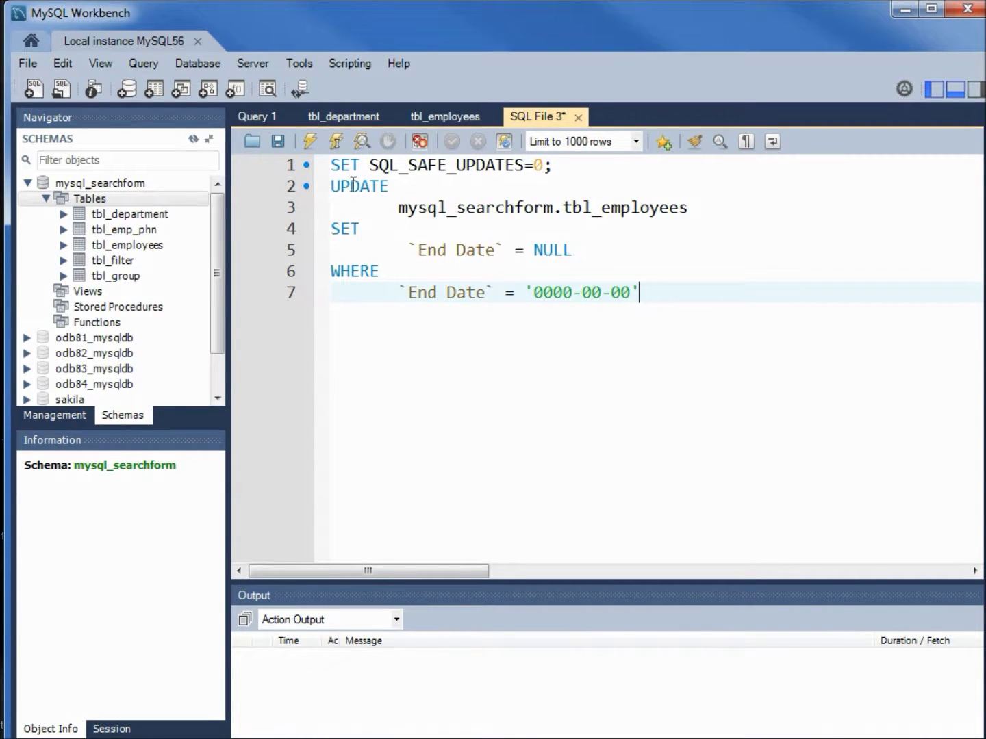
Step: Delete the safe-updates line and run the End Date update
{"action": "left_click_drag", "start_coordinate": [571, 165], "coordinate": [235, 169]}
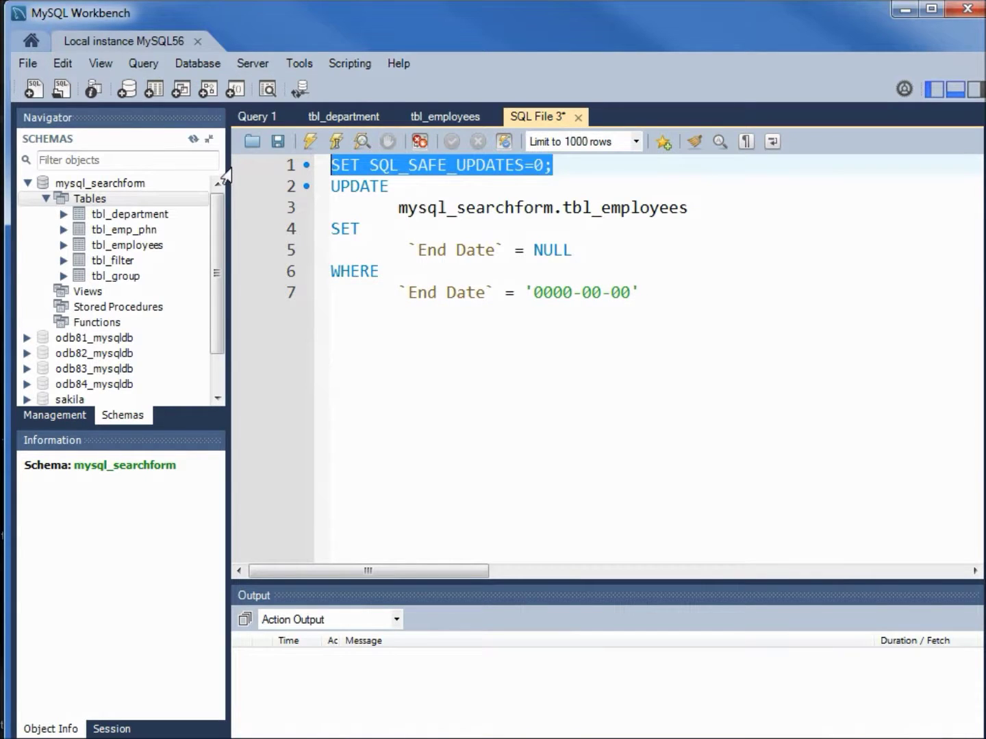
{"action": "key", "text": "Delete"}
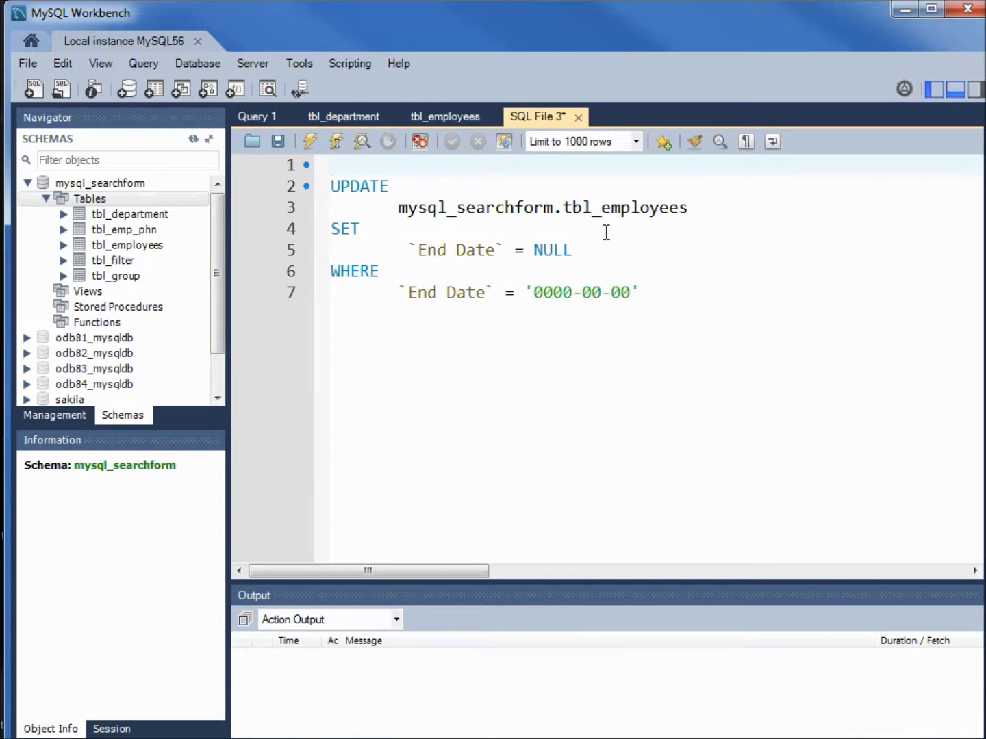
{"action": "left_click", "coordinate": [311, 142]}
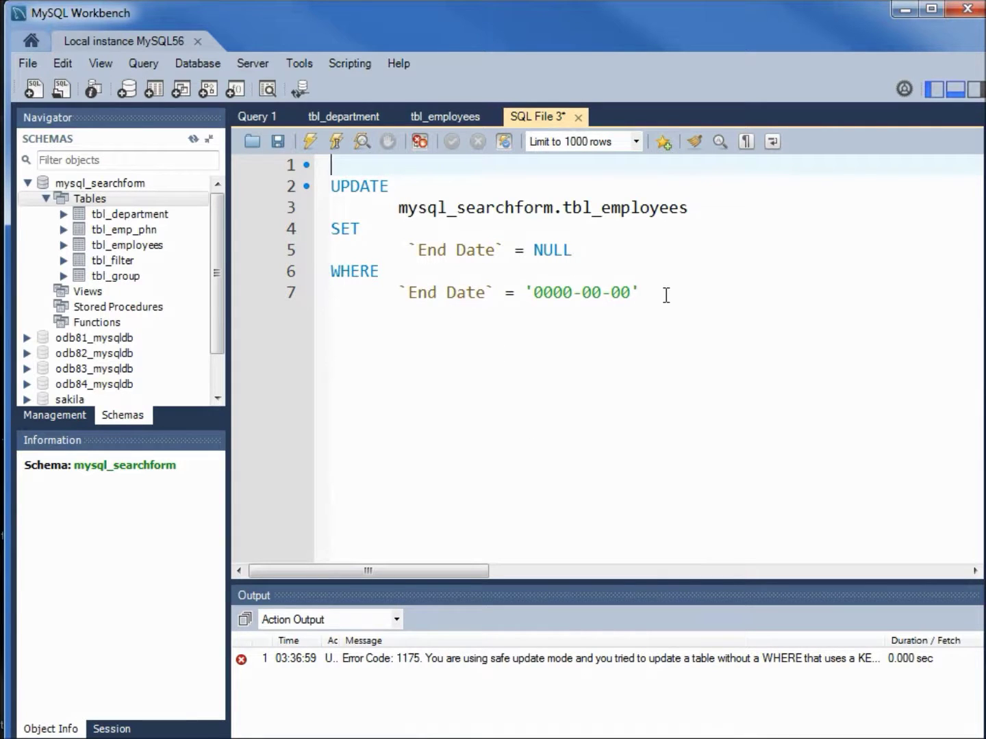
Step: Replace the script with a version starting with SET SQL_SAFE_UPDATES=0; and run it
{"action": "left_click_drag", "start_coordinate": [667, 295], "coordinate": [330, 164]}
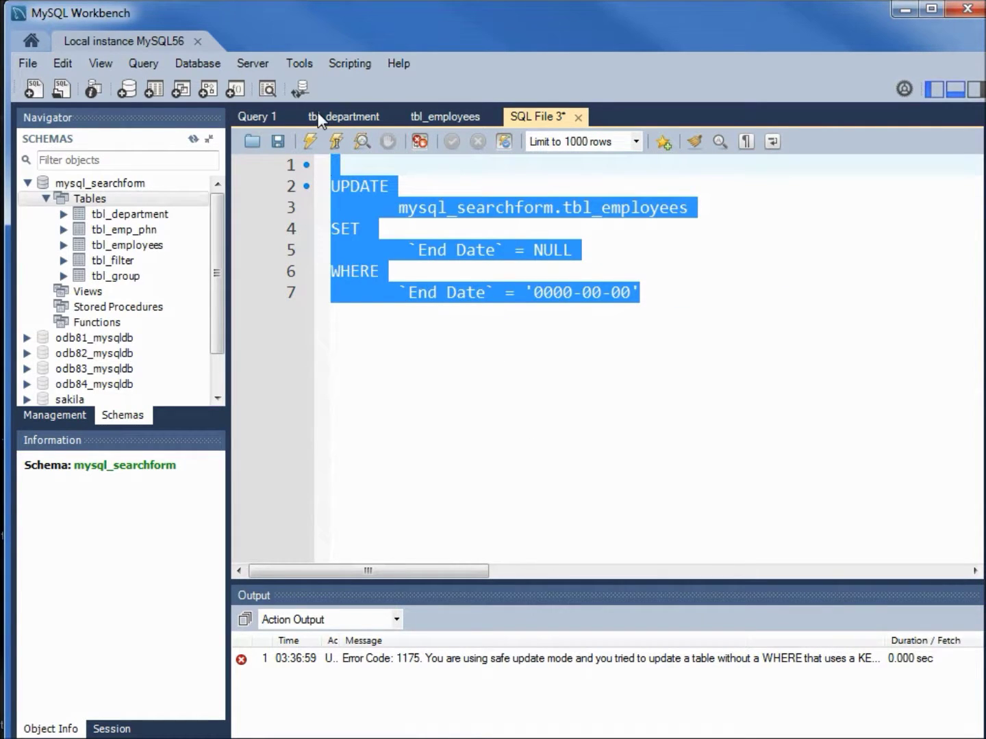
{"action": "key", "text": "ctrl+v"}
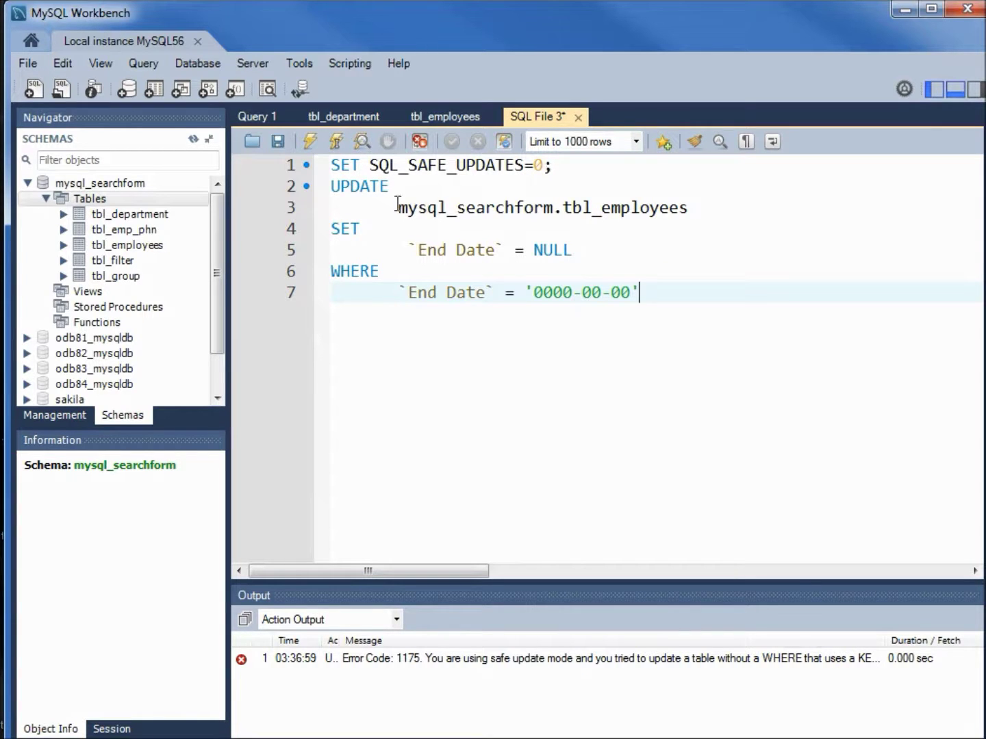
{"action": "left_click", "coordinate": [311, 143]}
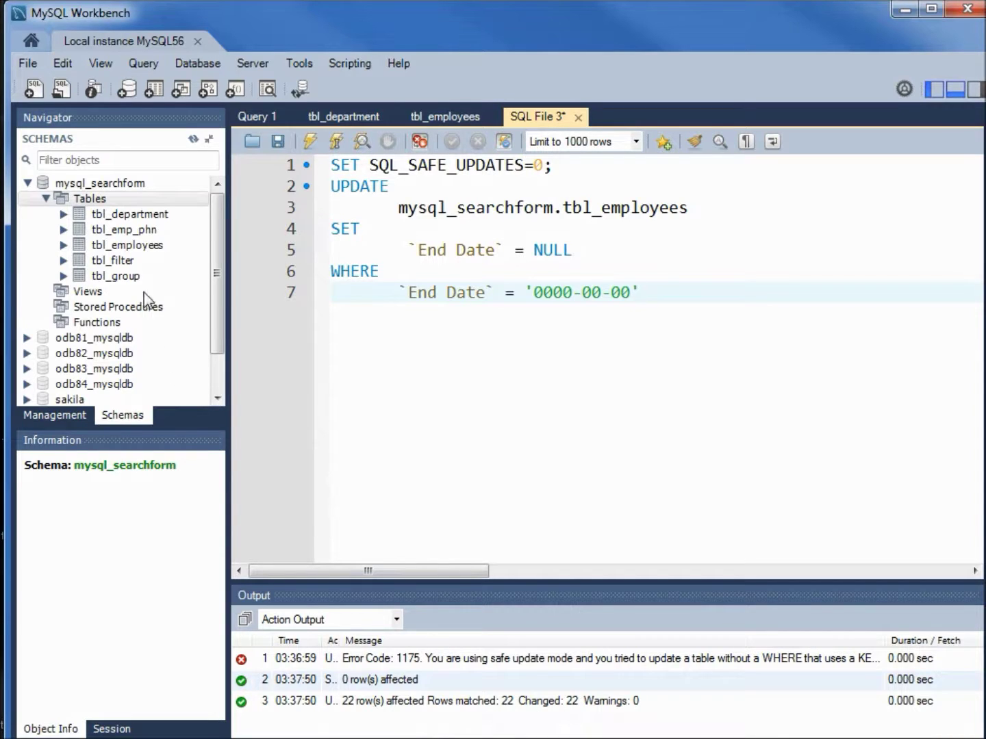
Step: Show all tbl_employees rows to confirm End Date now reads NULL
{"action": "mouse_move", "coordinate": [127, 245]}
{"action": "left_click", "coordinate": [201, 245]}
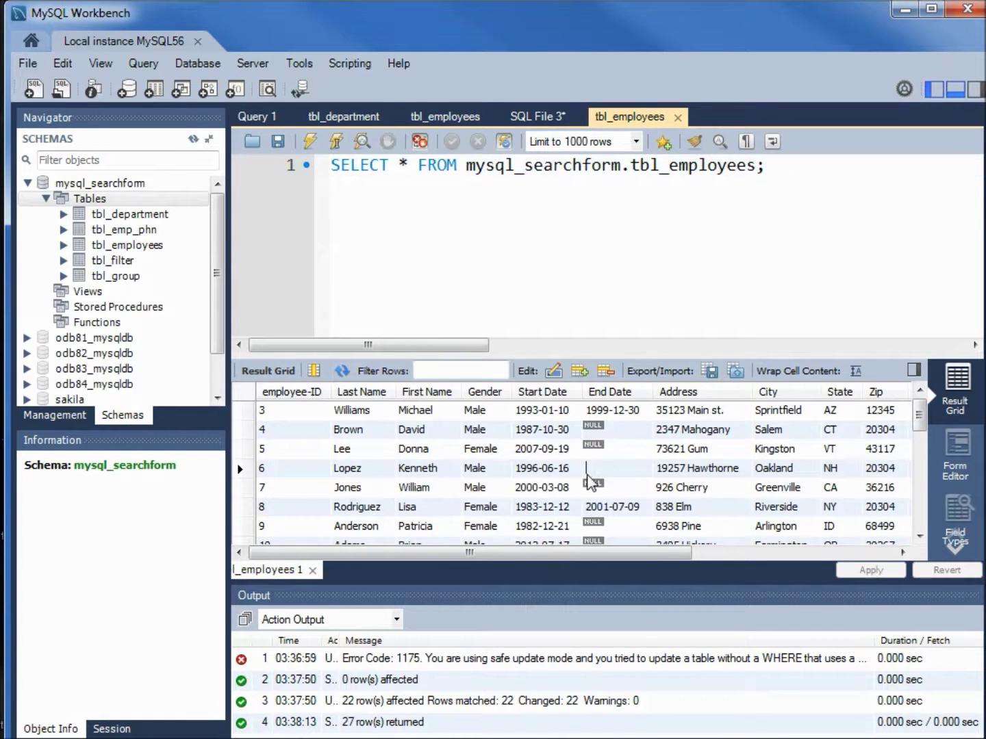
Step: Close the tbl_employees tabs and tbl_department results, discarding SQL File 3 without saving
{"action": "left_click", "coordinate": [677, 117]}
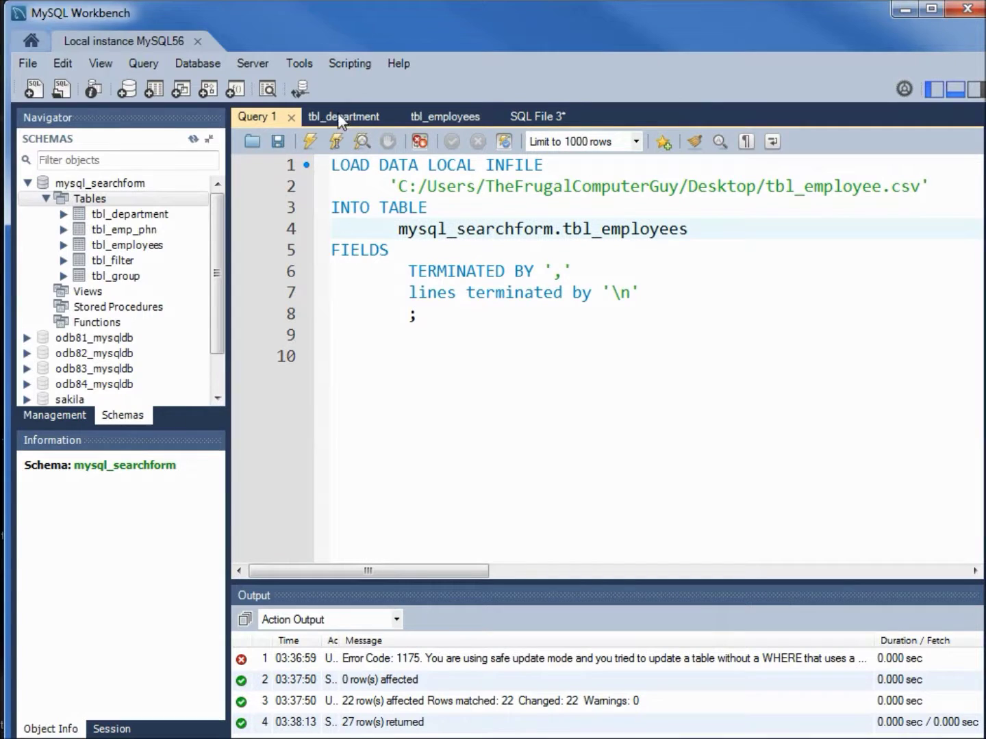
{"action": "left_click", "coordinate": [537, 116]}
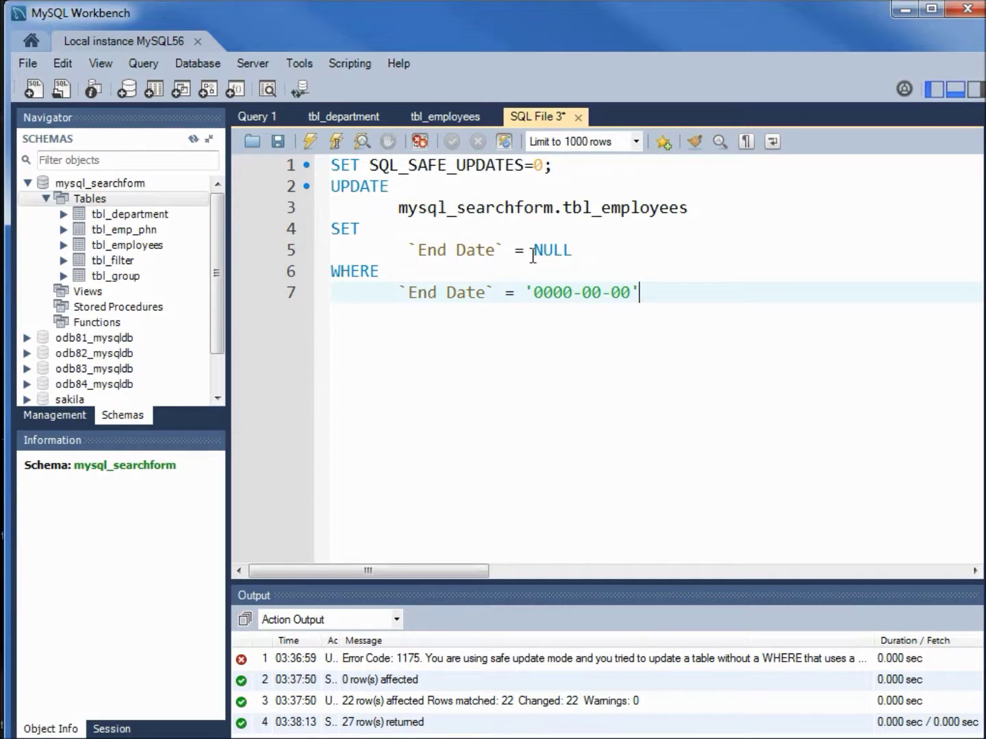
{"action": "left_click", "coordinate": [578, 117]}
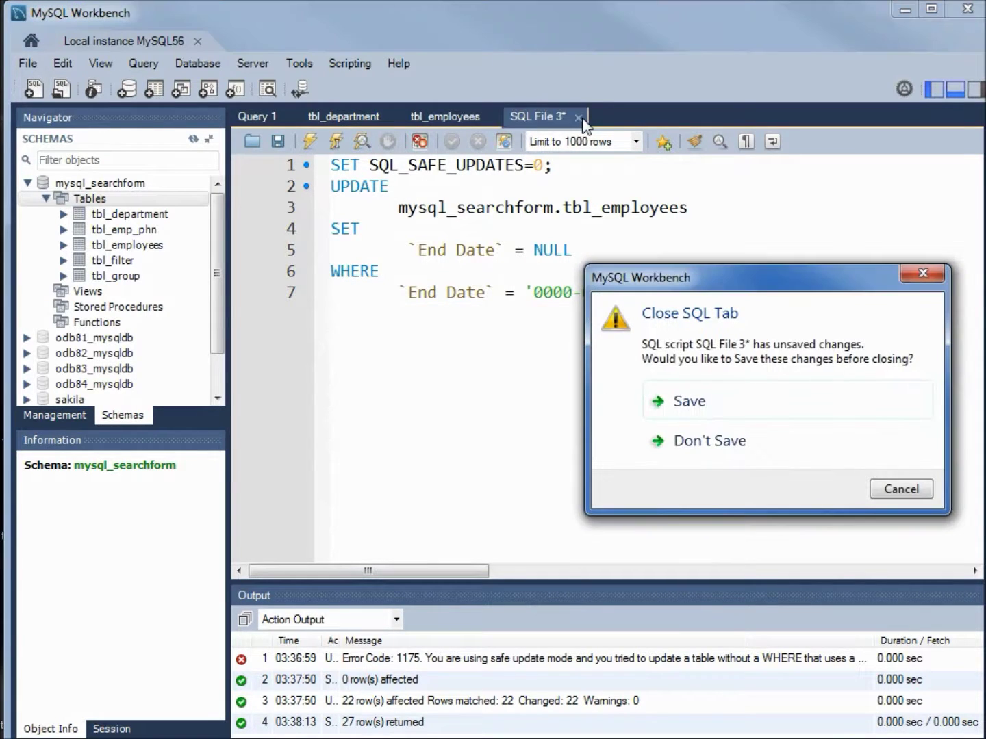
{"action": "left_click", "coordinate": [708, 443]}
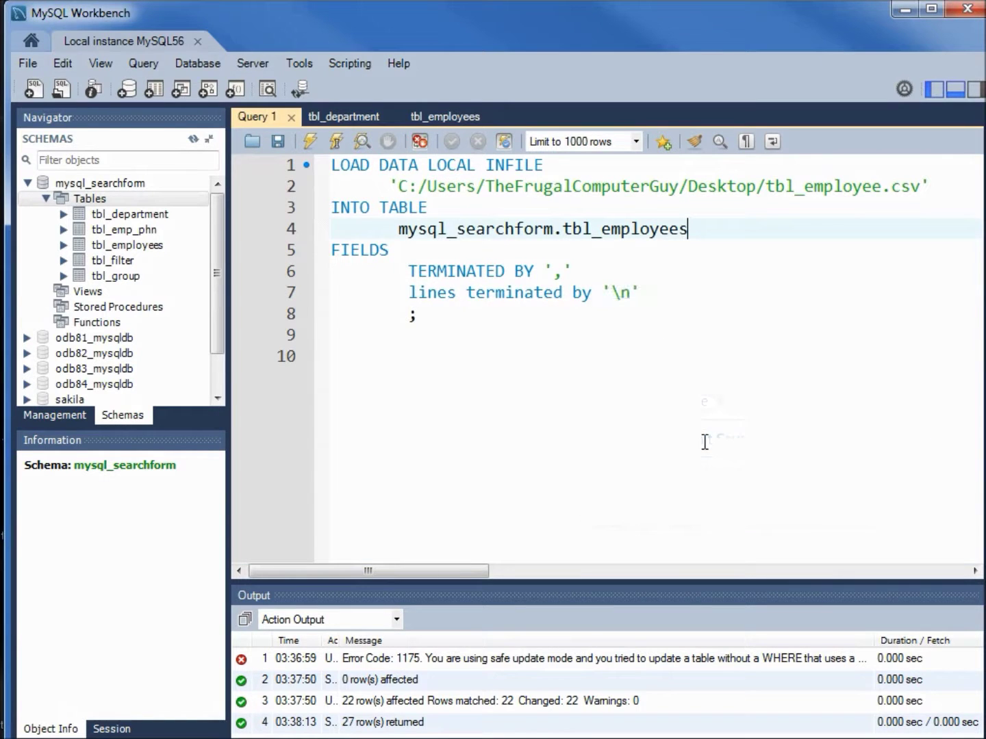
{"action": "left_click", "coordinate": [435, 117]}
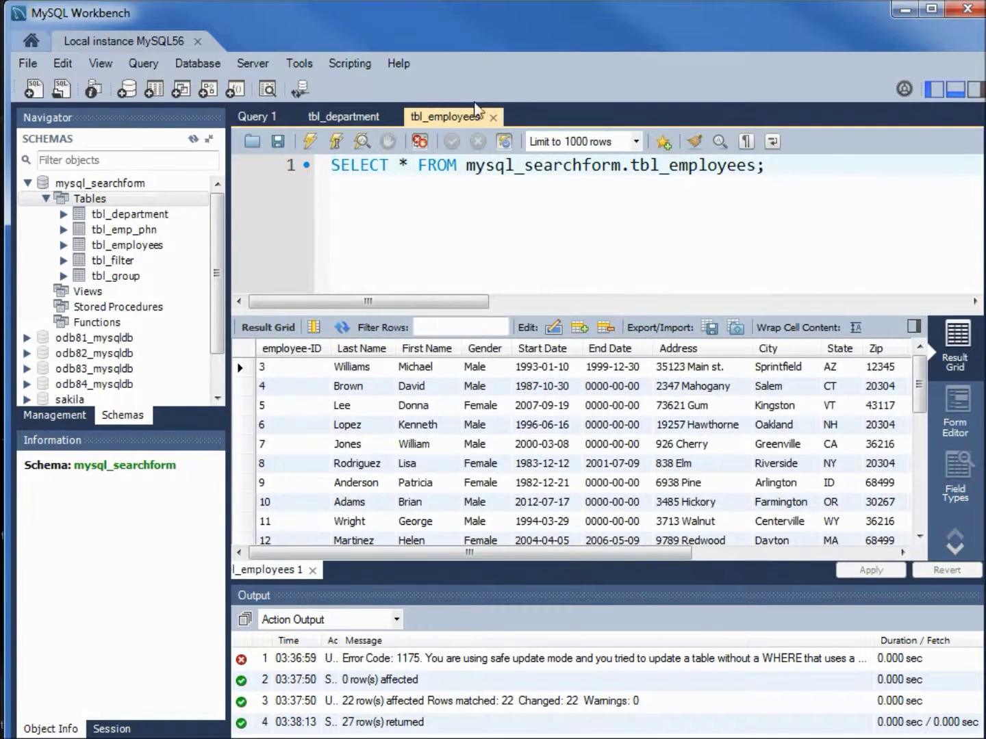
{"action": "left_click", "coordinate": [493, 117]}
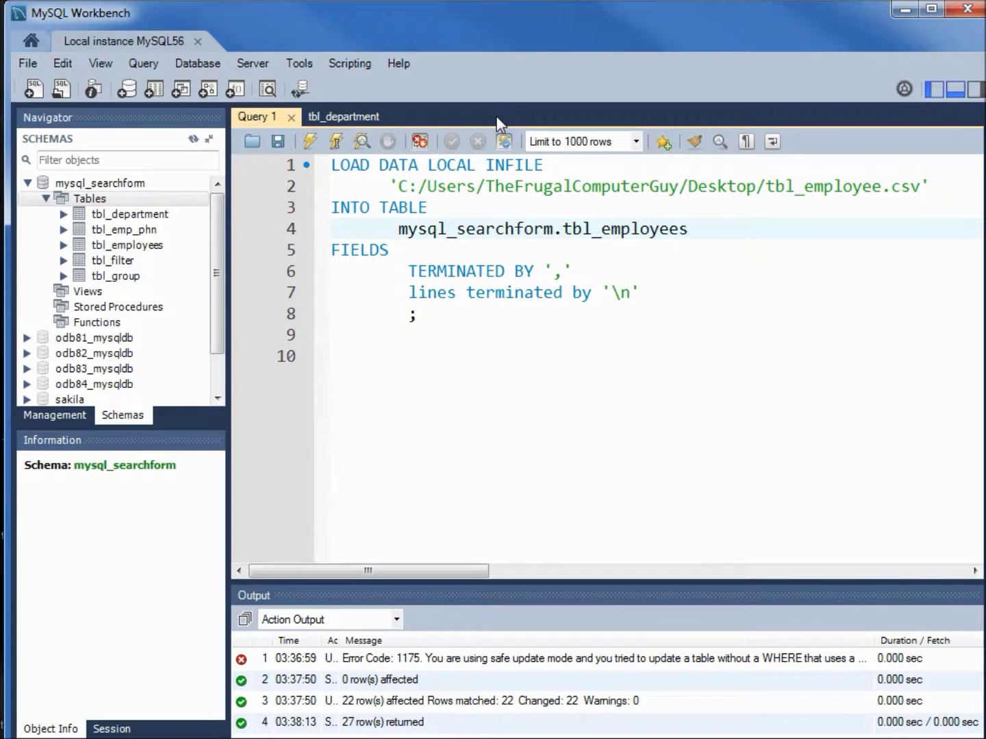
{"action": "left_click", "coordinate": [355, 117]}
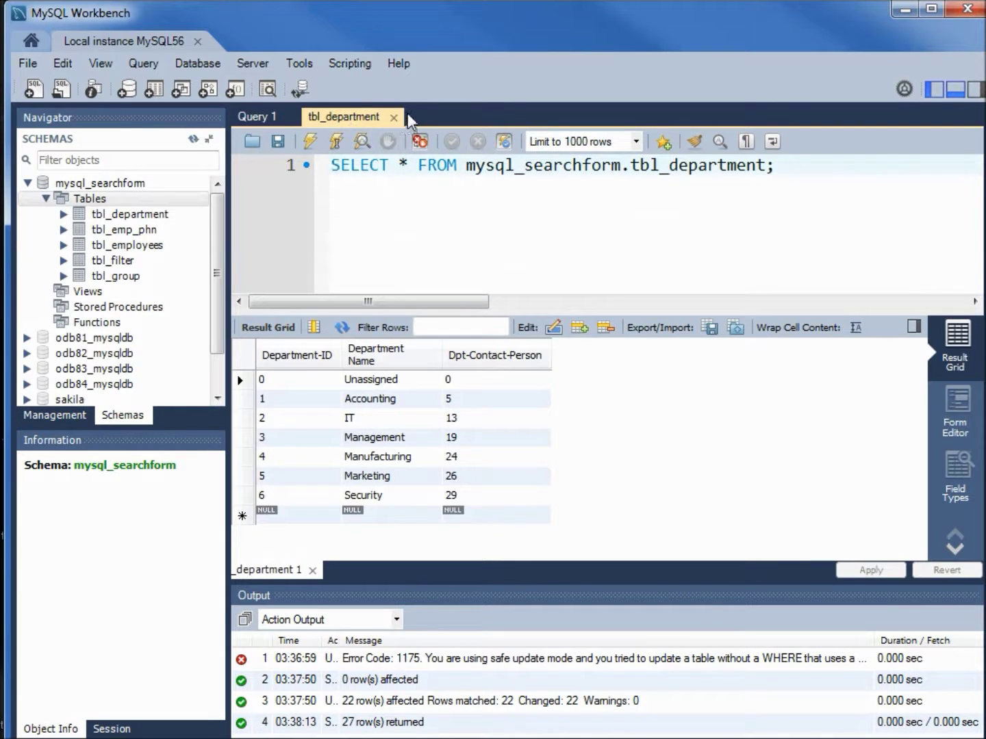
{"action": "left_click", "coordinate": [394, 117]}
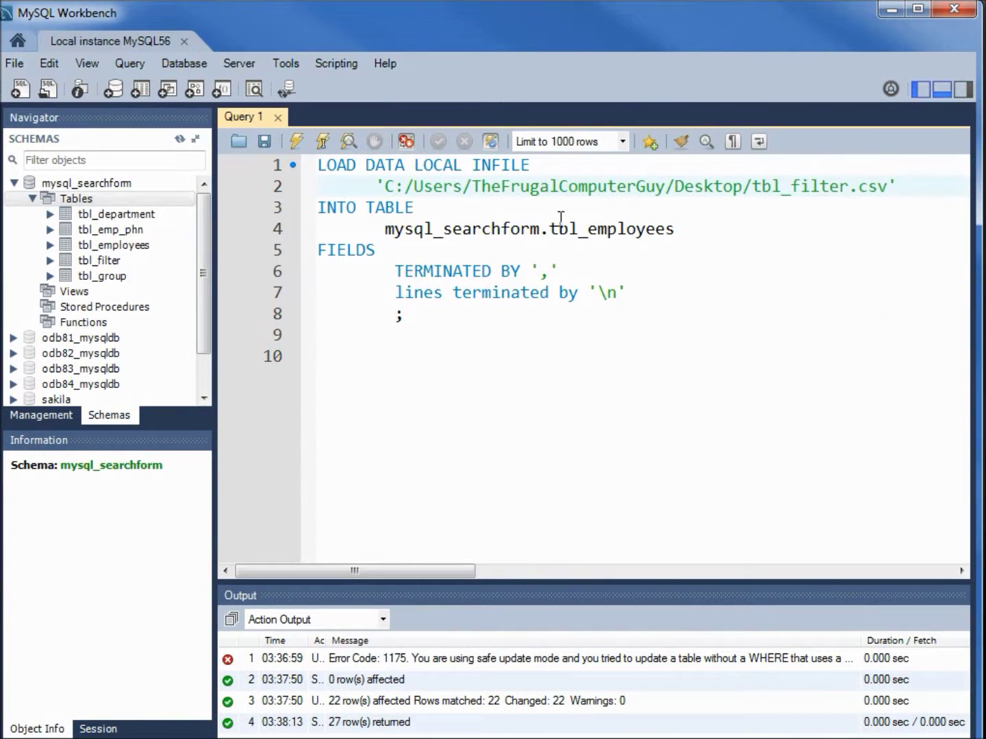
Step: Change the line 4 target table to tbl_filter and clear the old output messages
{"action": "left_click", "coordinate": [590, 229]}
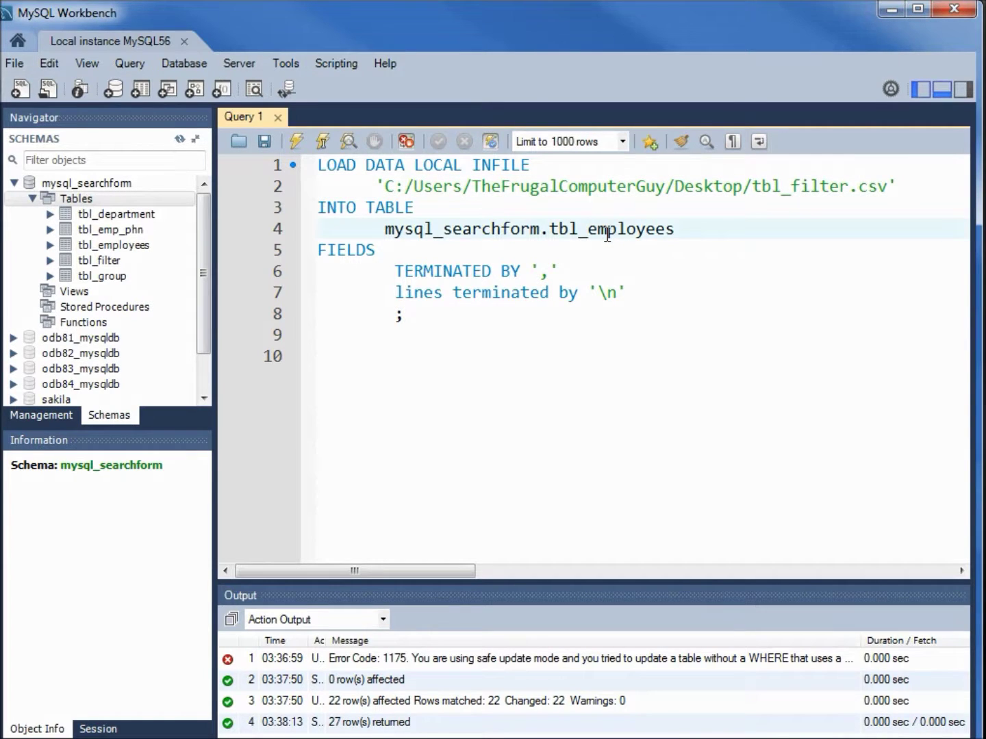
{"action": "type", "text": "filter"}
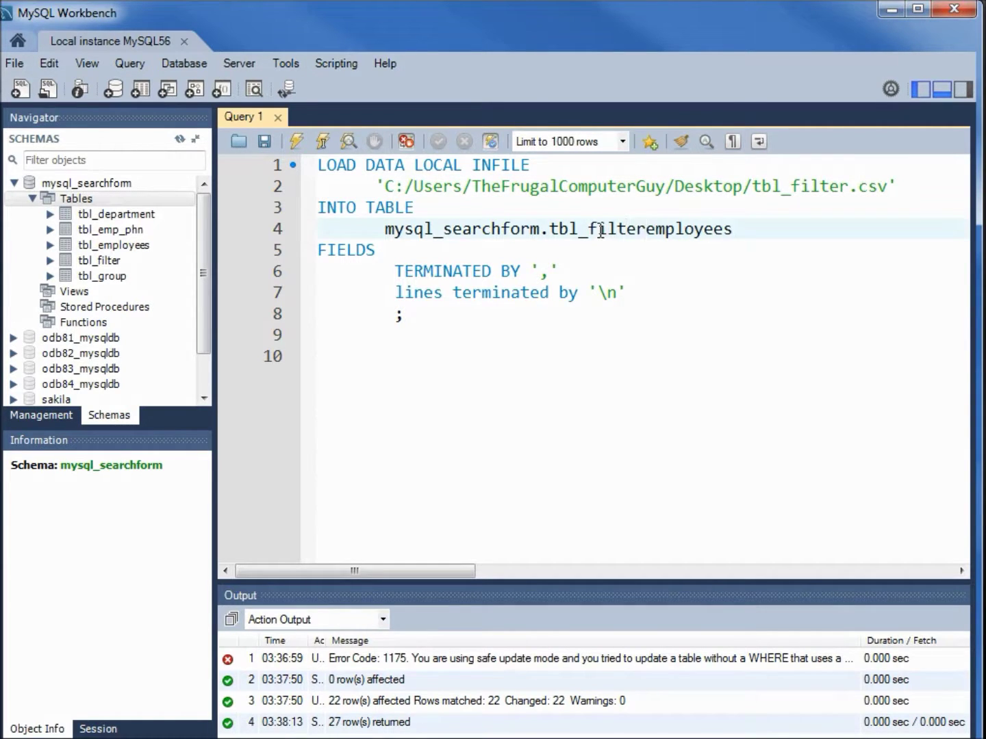
{"action": "key", "text": "Delete"}
{"action": "key", "text": "Delete"}
{"action": "key", "text": "Delete"}
{"action": "key", "text": "Delete"}
{"action": "key", "text": "Delete"}
{"action": "key", "text": "Delete"}
{"action": "key", "text": "Delete"}
{"action": "key", "text": "Delete"}
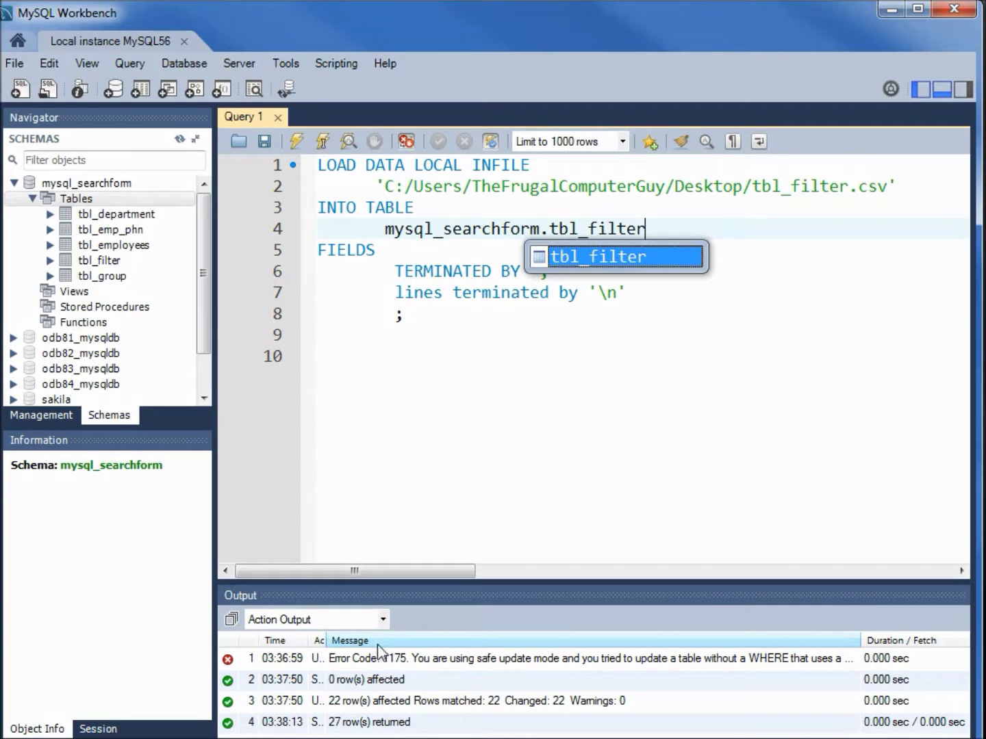
{"action": "left_click_drag", "start_coordinate": [399, 736], "coordinate": [406, 569]}
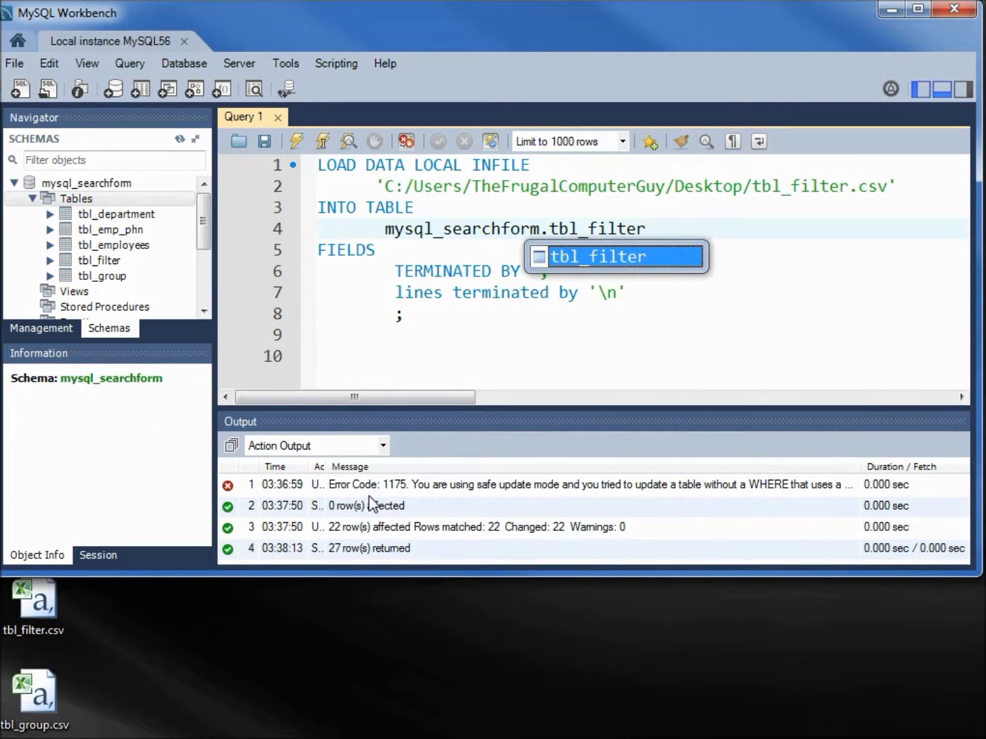
{"action": "right_click", "coordinate": [376, 503]}
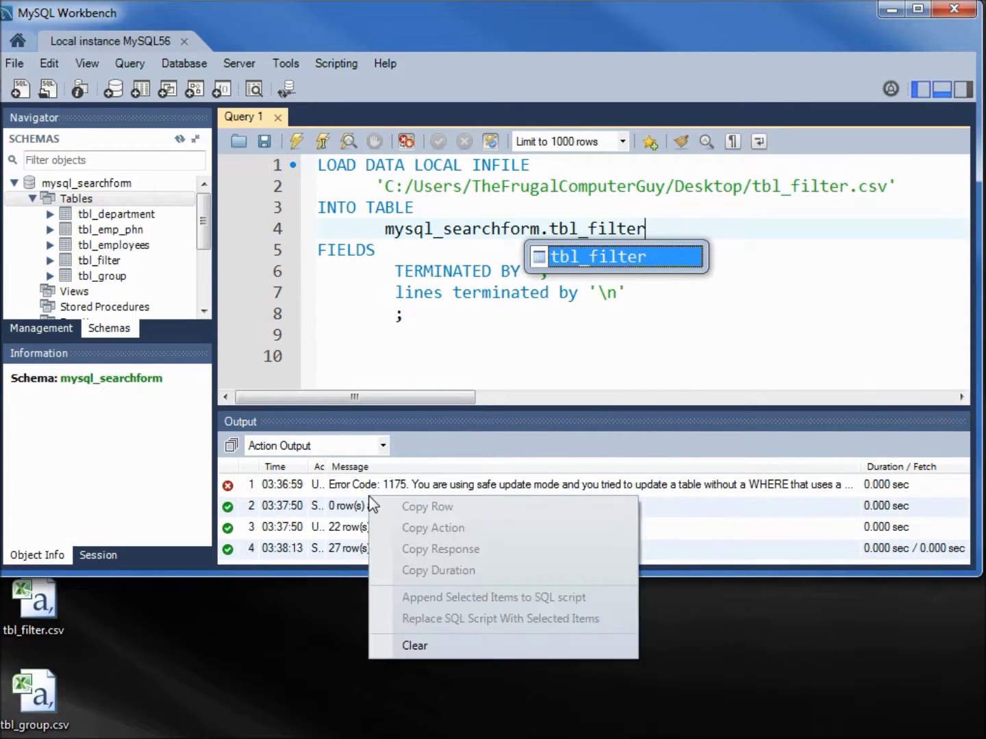
{"action": "left_click", "coordinate": [420, 644]}
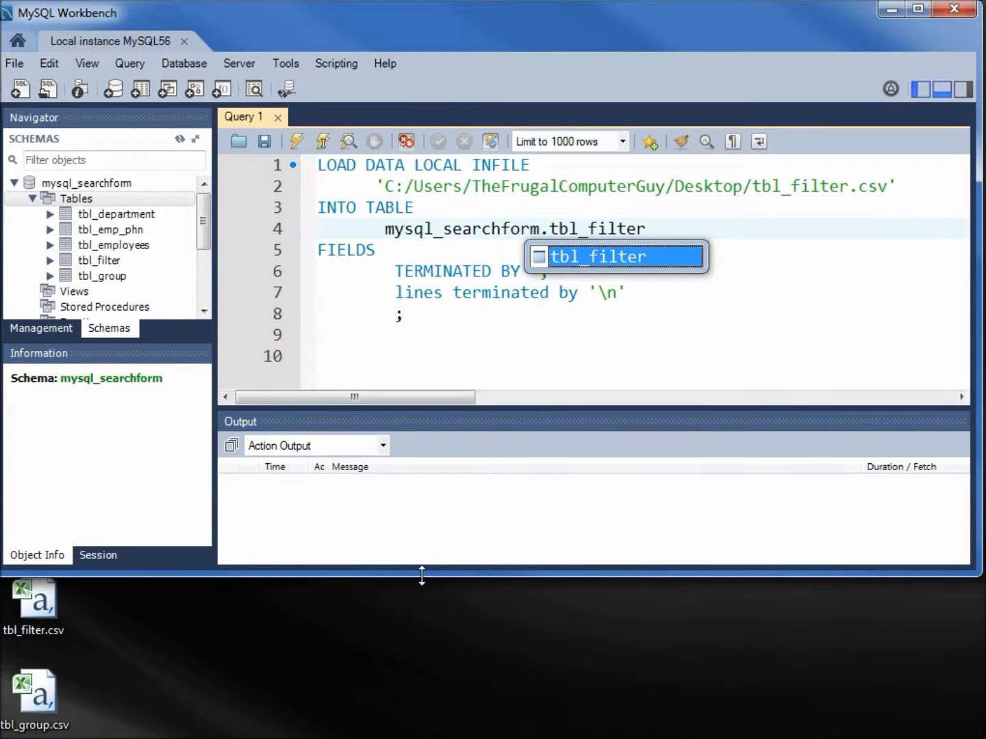
Step: Run the tbl_filter.csv load into tbl_filter, importing 1 record
{"action": "left_click_drag", "start_coordinate": [423, 575], "coordinate": [425, 731]}
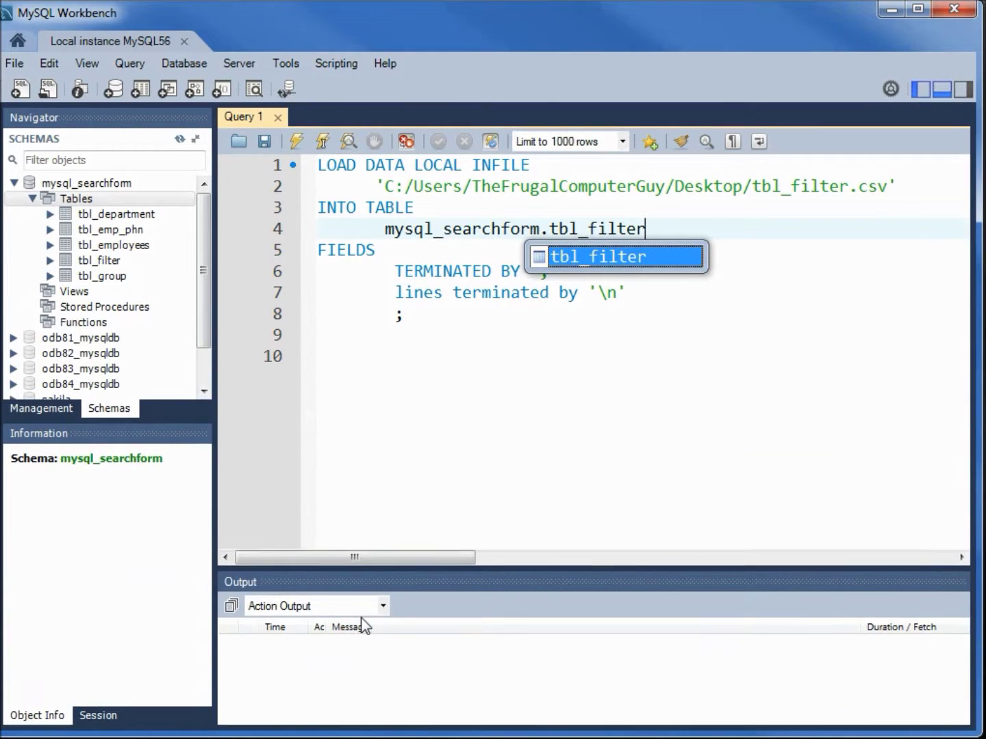
{"action": "left_click", "coordinate": [297, 142]}
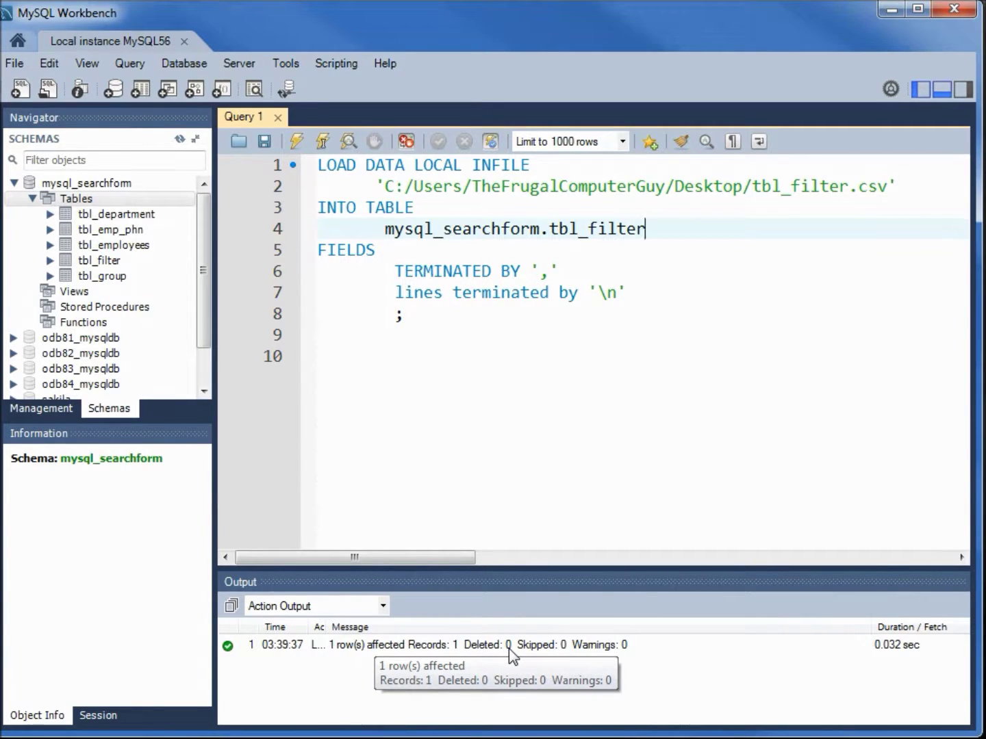
{"action": "left_click", "coordinate": [797, 186]}
Step: Point the load at tbl_group.csv and table tbl_group, then run it to import 5 records
{"action": "key", "text": "BackSpace"}
{"action": "type", "text": "gr"}
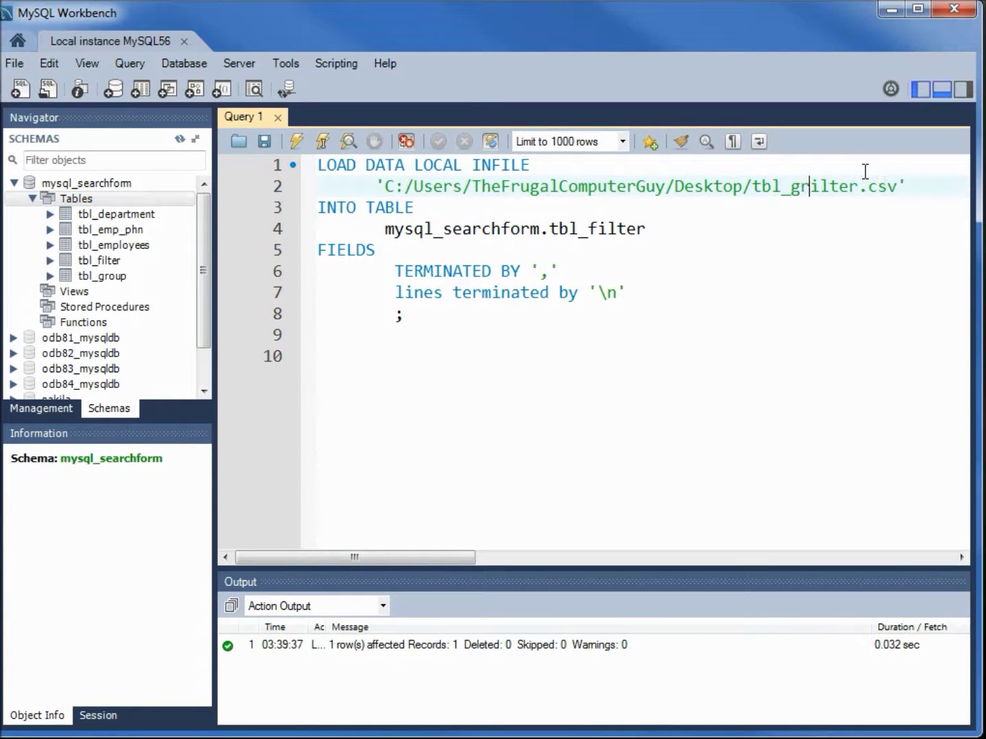
{"action": "type", "text": "oup"}
{"action": "key", "text": "Delete"}
{"action": "key", "text": "Delete"}
{"action": "key", "text": "Delete"}
{"action": "key", "text": "Delete"}
{"action": "key", "text": "Delete"}
{"action": "left_click", "coordinate": [594, 229]}
{"action": "key", "text": "Delete"}
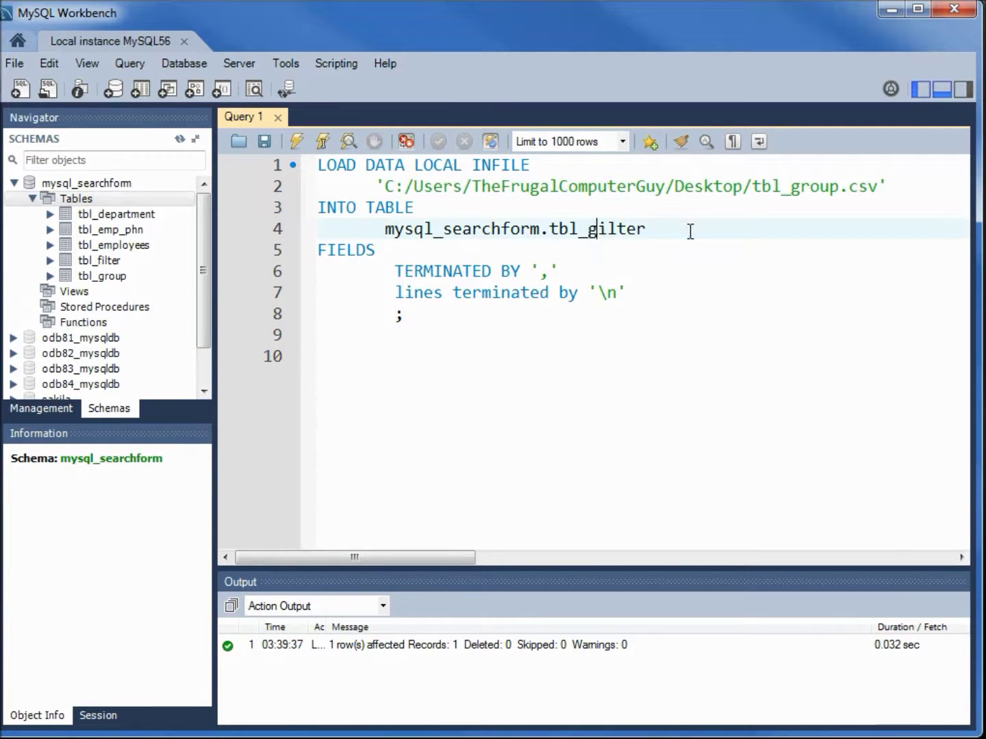
{"action": "type", "text": "group"}
{"action": "key", "text": "Delete"}
{"action": "key", "text": "Delete"}
{"action": "key", "text": "Delete"}
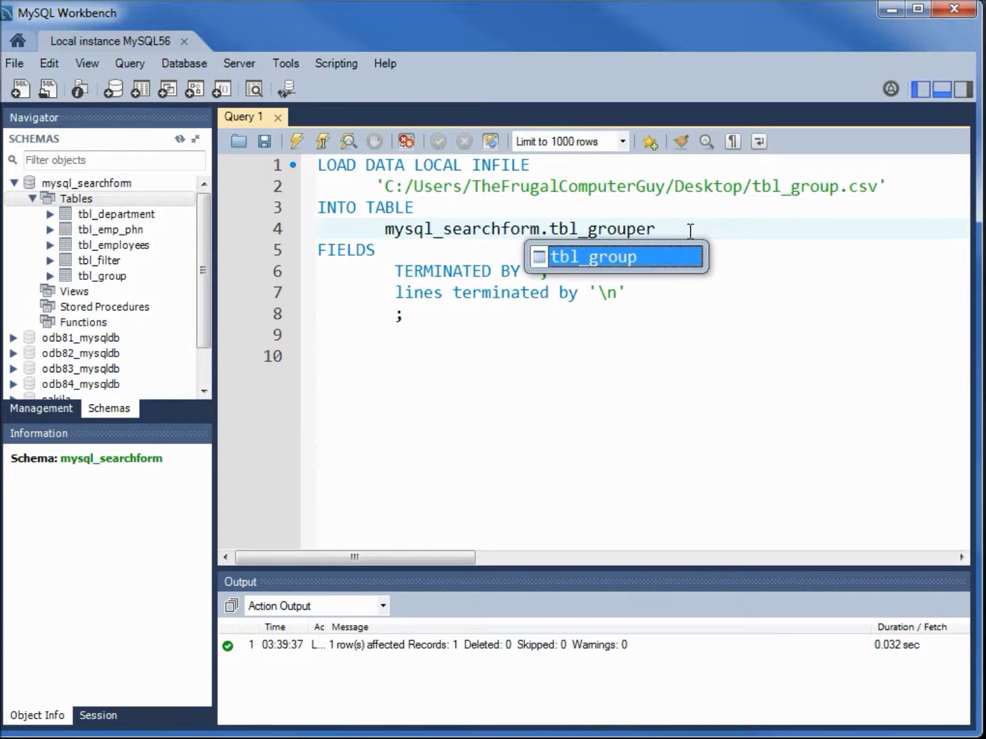
{"action": "key", "text": "Delete"}
{"action": "key", "text": "Delete"}
{"action": "left_click", "coordinate": [299, 143]}
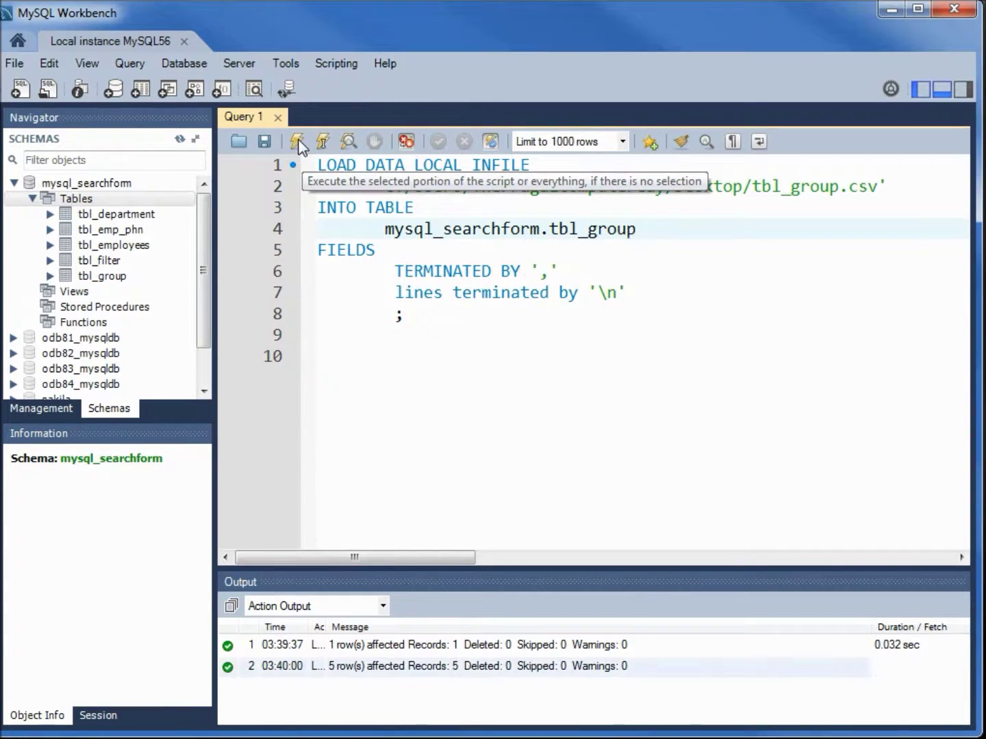